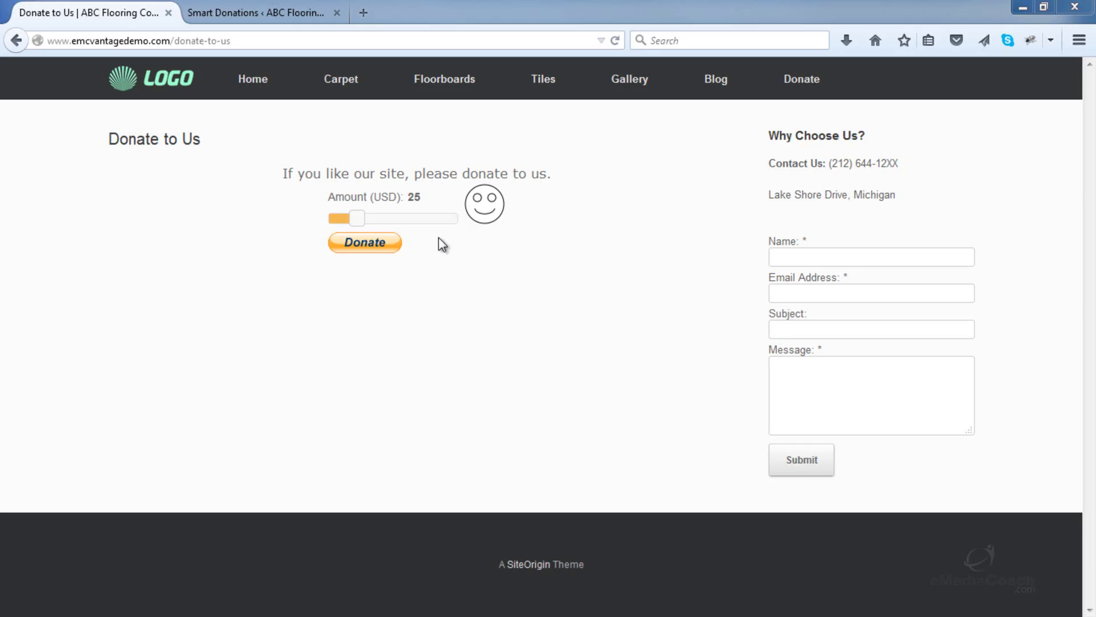
Try the live donation slider, send a donation to PayPal checkout, then set the slider to 15
{"action": "mouse_move", "coordinate": [359, 222]}
{"action": "left_mouse_down"}
{"action": "mouse_move", "coordinate": [349, 224]}
{"action": "mouse_move", "coordinate": [421, 228]}
{"action": "left_mouse_up"}
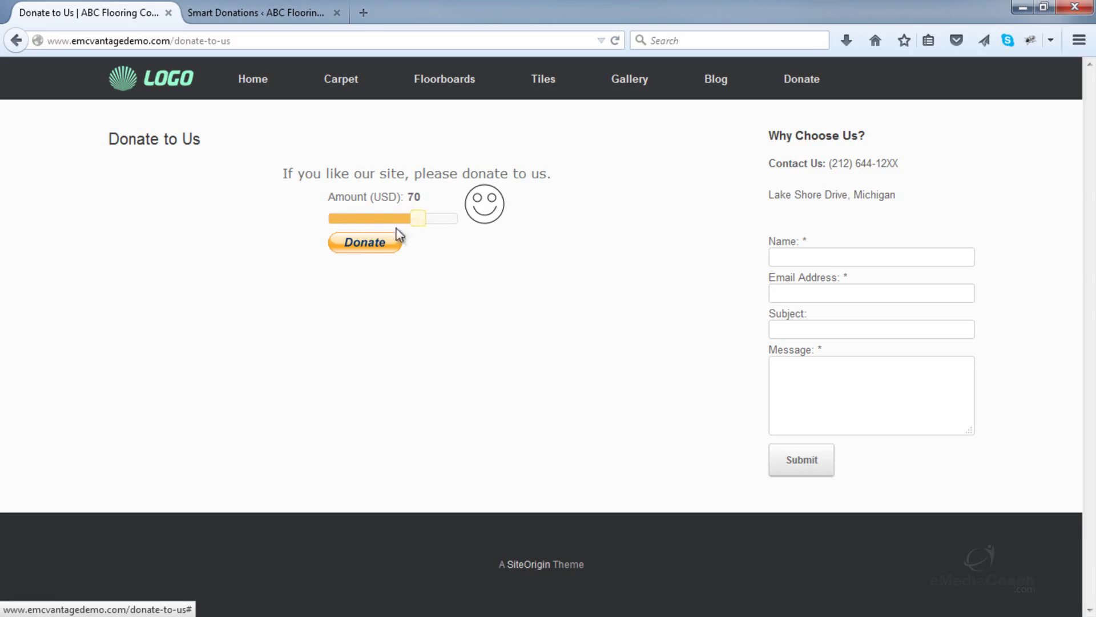
{"action": "left_click", "coordinate": [370, 251]}
{"action": "left_click", "coordinate": [368, 246]}
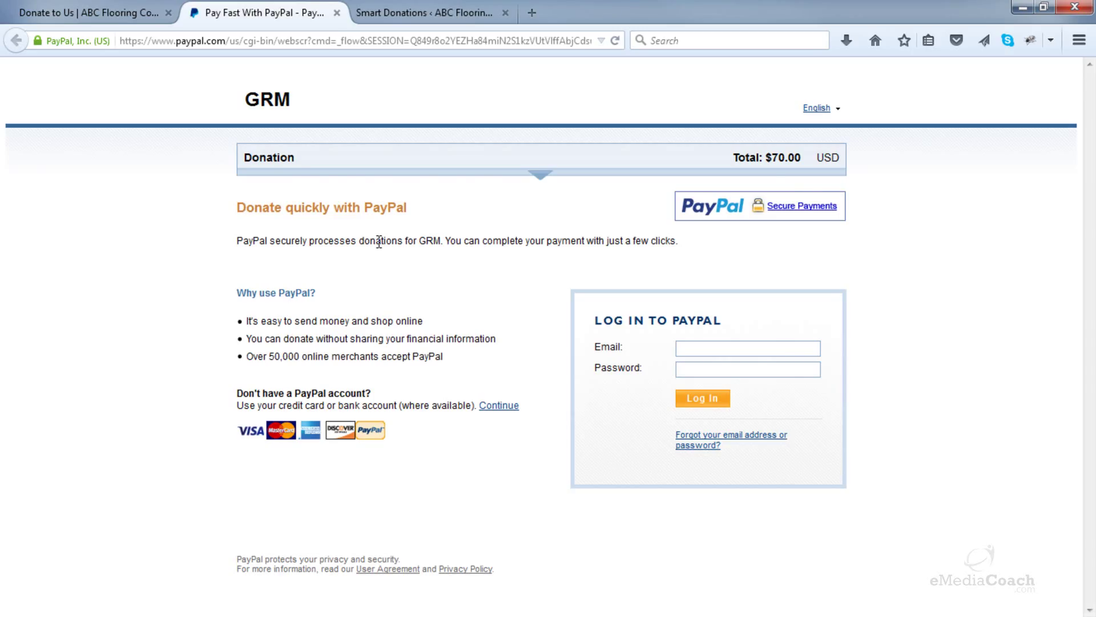
{"action": "left_click", "coordinate": [336, 13]}
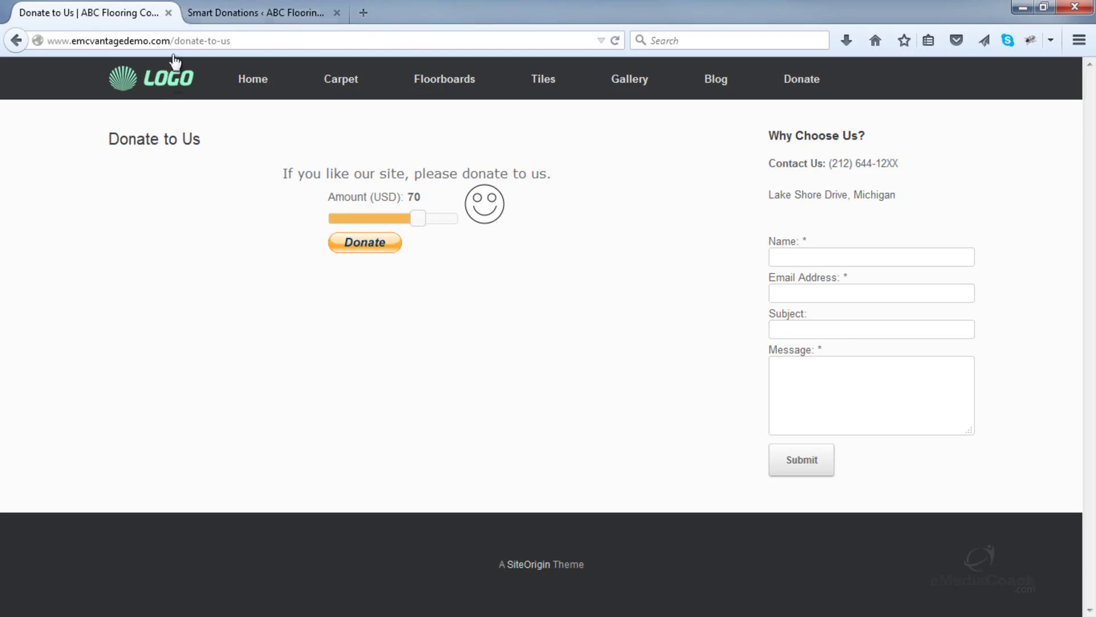
{"action": "mouse_move", "coordinate": [421, 221]}
{"action": "left_mouse_down"}
{"action": "mouse_move", "coordinate": [350, 221]}
{"action": "mouse_move", "coordinate": [465, 223]}
{"action": "mouse_move", "coordinate": [345, 223]}
{"action": "mouse_move", "coordinate": [407, 219]}
{"action": "left_mouse_up"}
Preview the Classic donation type with credit card logos, then the Text Box type
{"action": "left_click", "coordinate": [257, 13]}
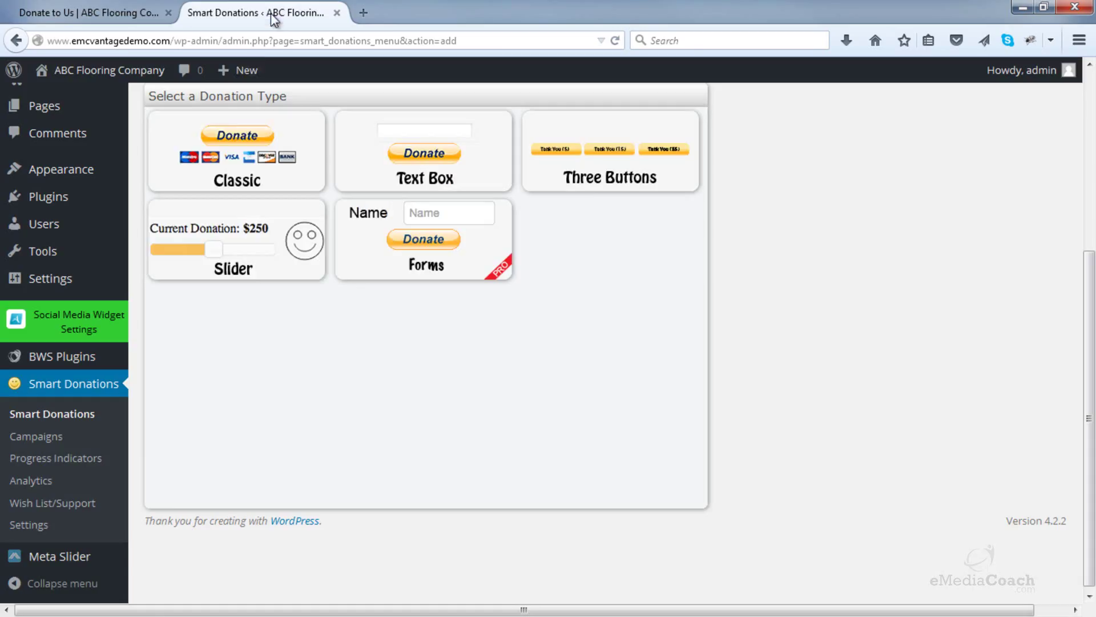
{"action": "left_click", "coordinate": [233, 169]}
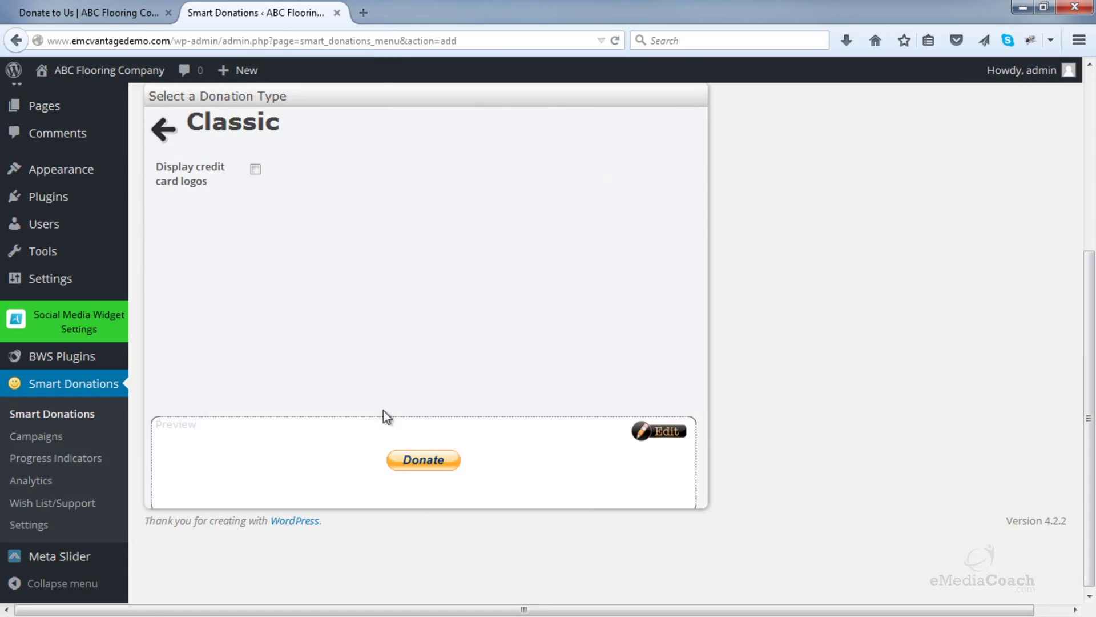
{"action": "left_click", "coordinate": [255, 171]}
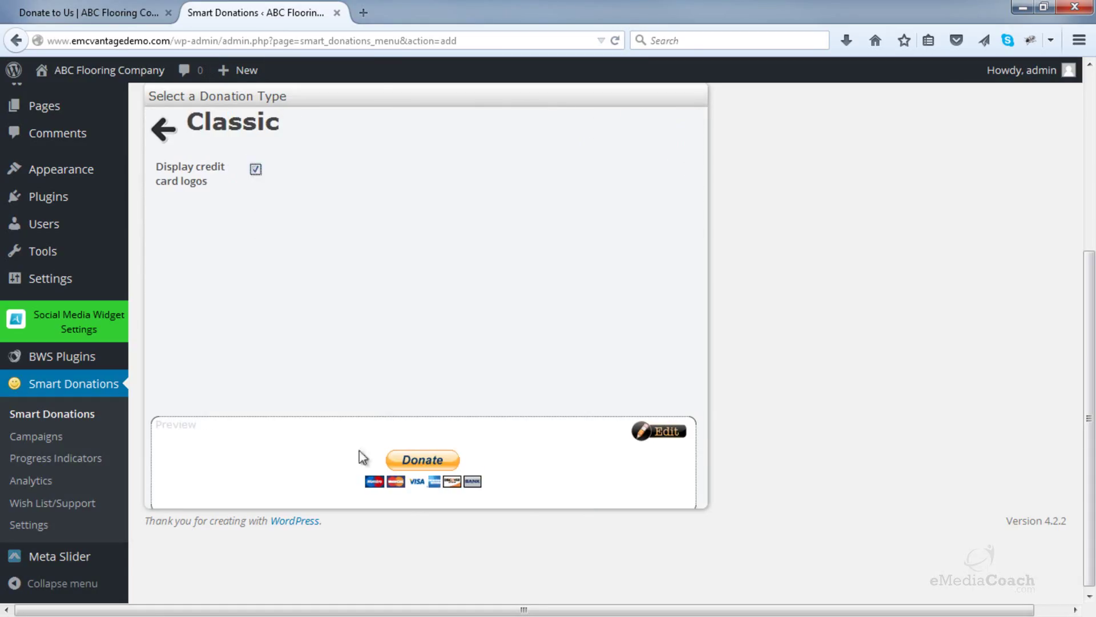
{"action": "left_click", "coordinate": [167, 130]}
{"action": "left_click", "coordinate": [395, 155]}
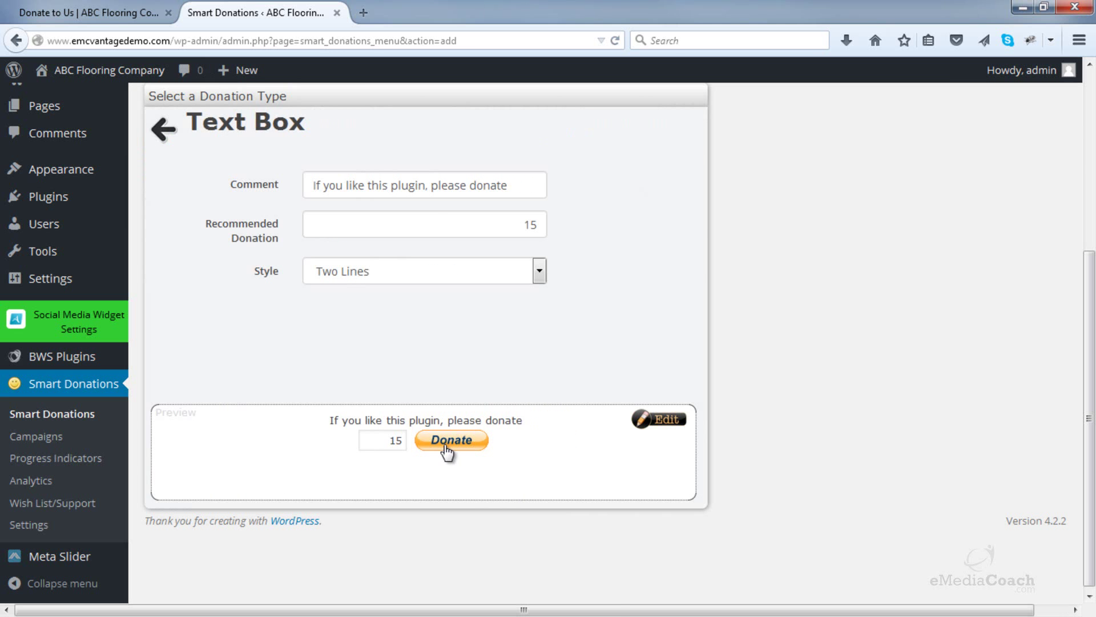
{"action": "left_click", "coordinate": [104, 13]}
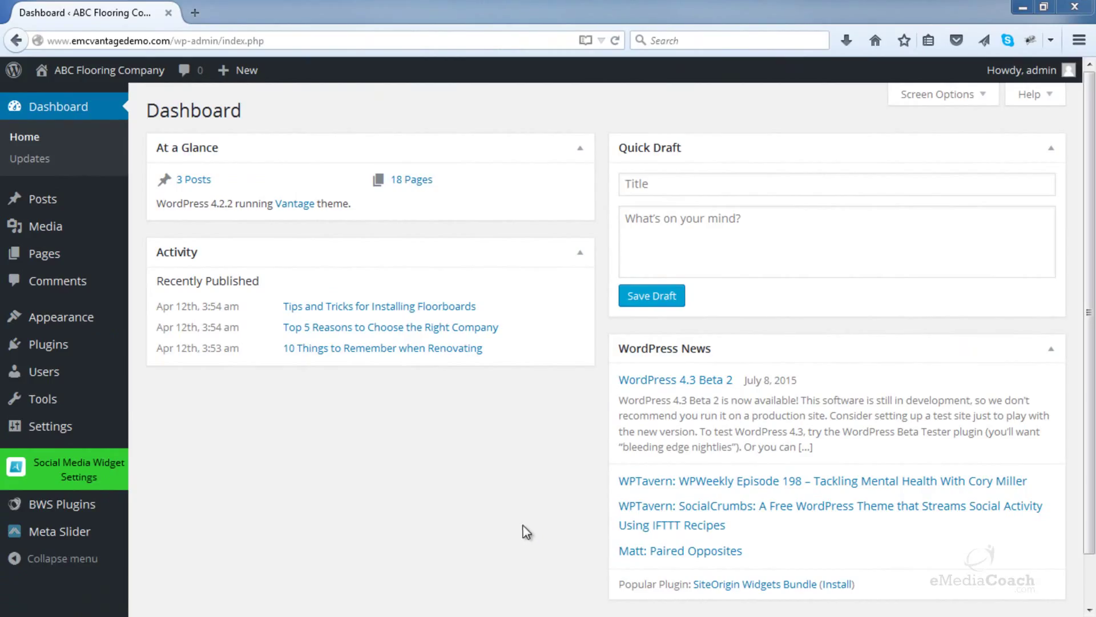
Search plugins for 'donation made easy', then install and activate Donations Made Easy - Smart Donations
{"action": "mouse_move", "coordinate": [48, 197]}
{"action": "left_click", "coordinate": [204, 374]}
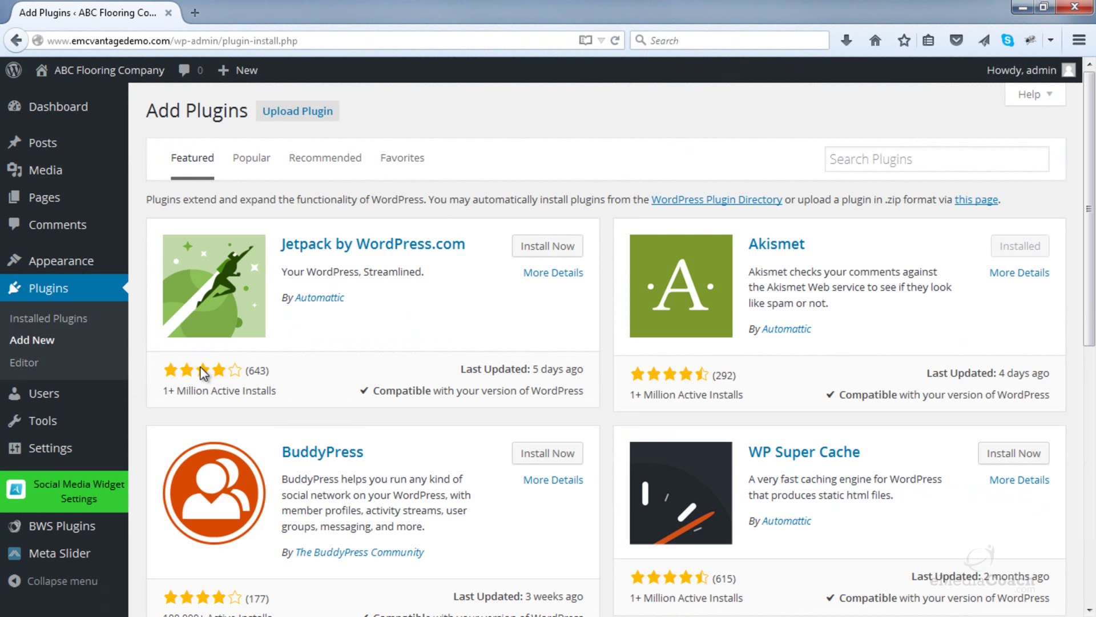
{"action": "left_click", "coordinate": [843, 167]}
{"action": "type", "text": "donation made easy"}
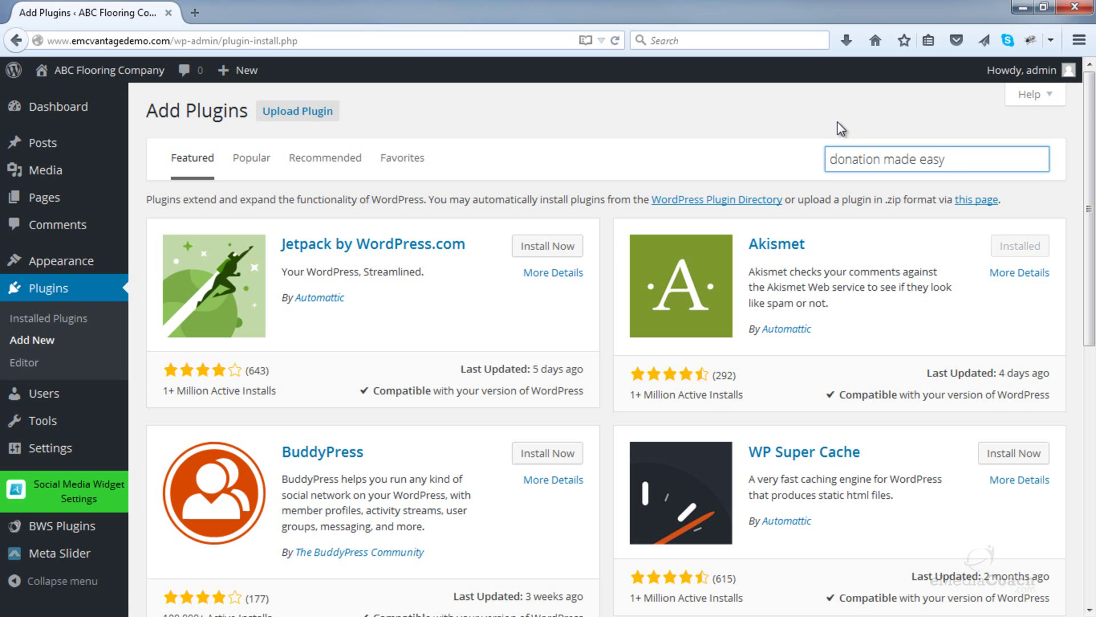
{"action": "key", "text": "Return"}
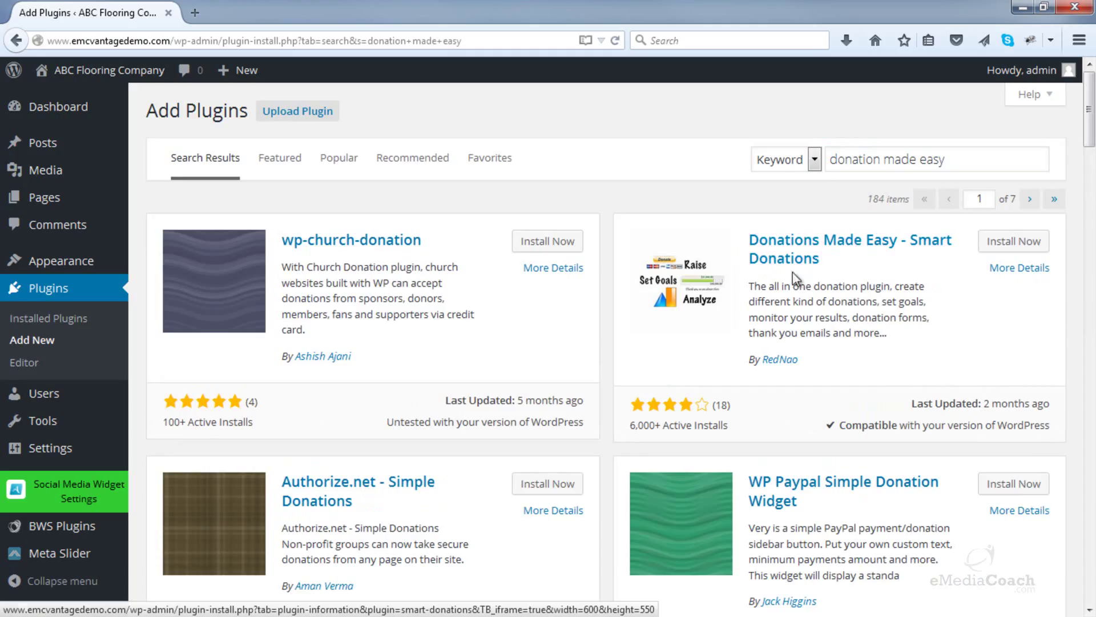
{"action": "left_click", "coordinate": [1026, 251]}
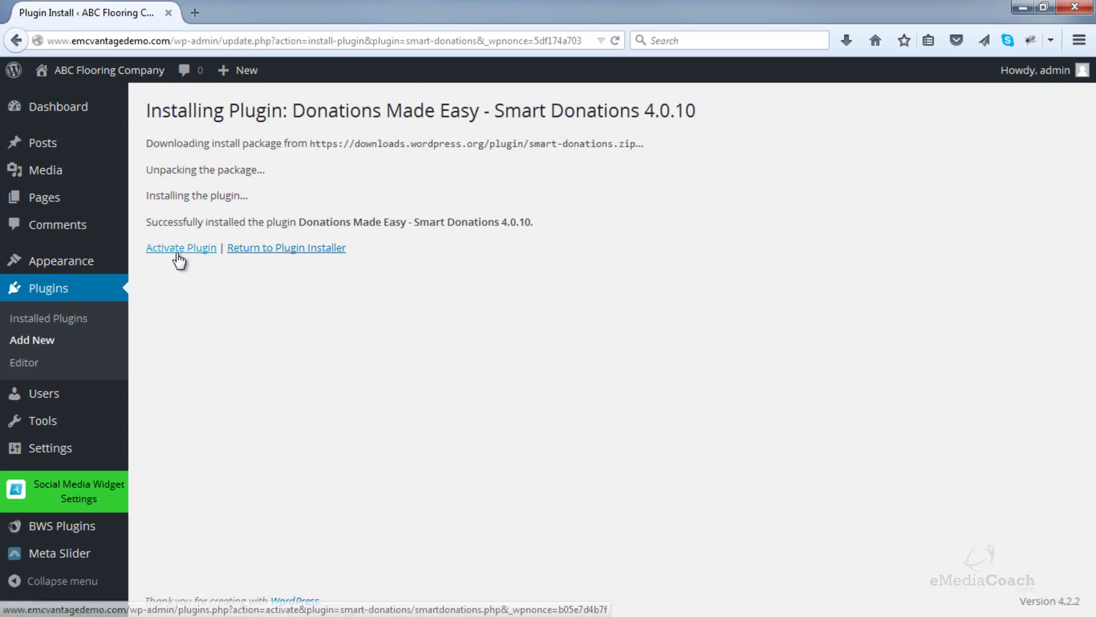
{"action": "left_click", "coordinate": [178, 258]}
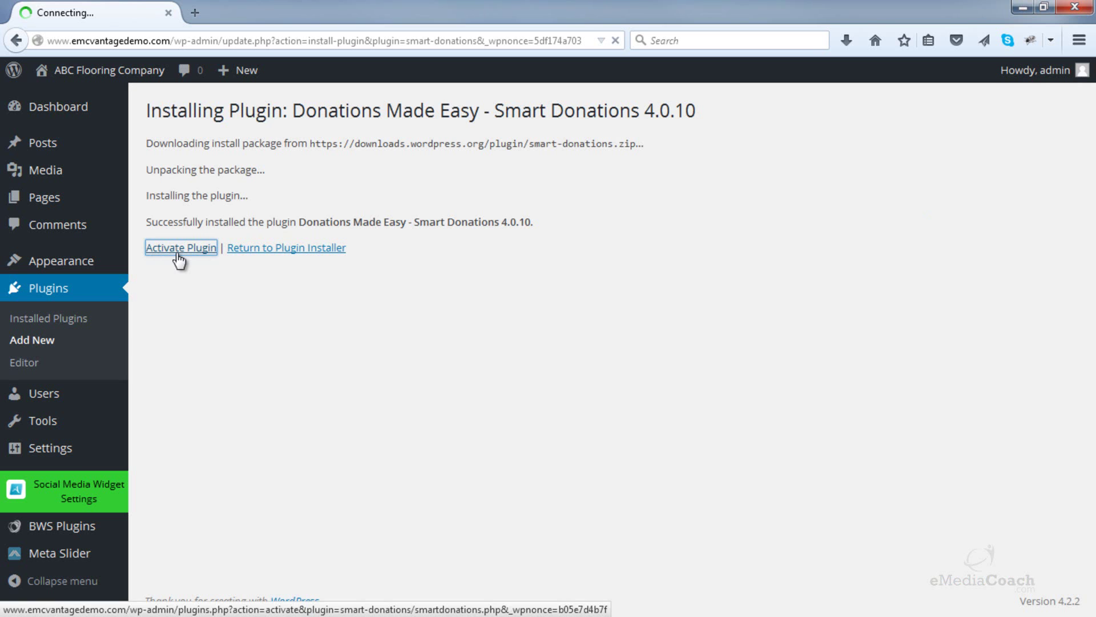
{"action": "scroll", "coordinate": [176, 257], "scroll_direction": "down", "scroll_amount": 2}
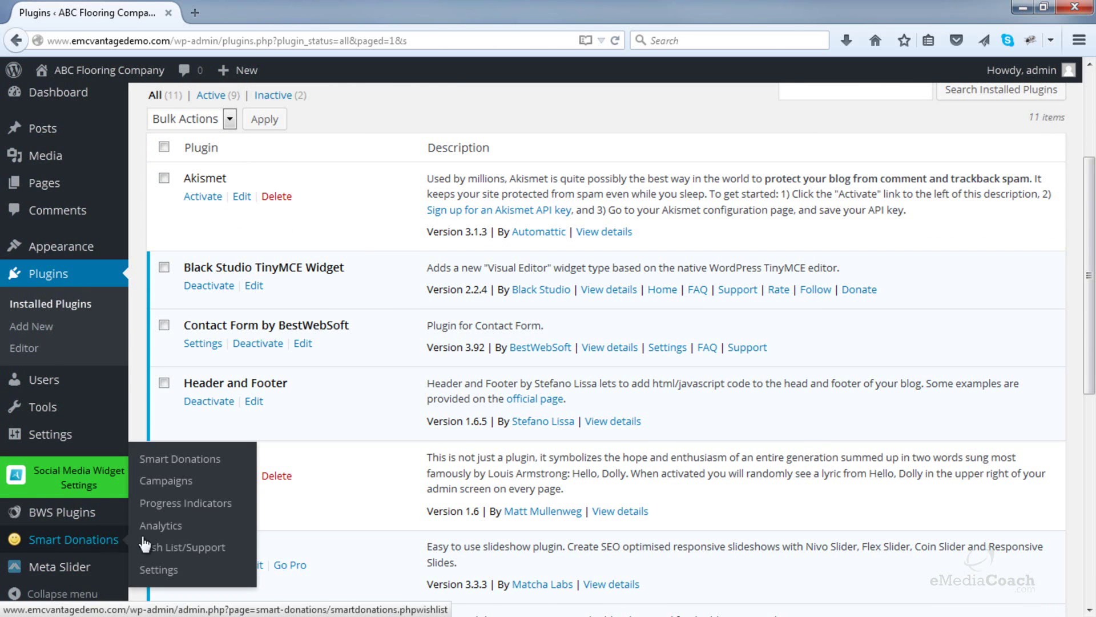
Start a new Smart Donations button and preview Classic, toggling credit card logos on and off
{"action": "left_click", "coordinate": [181, 463]}
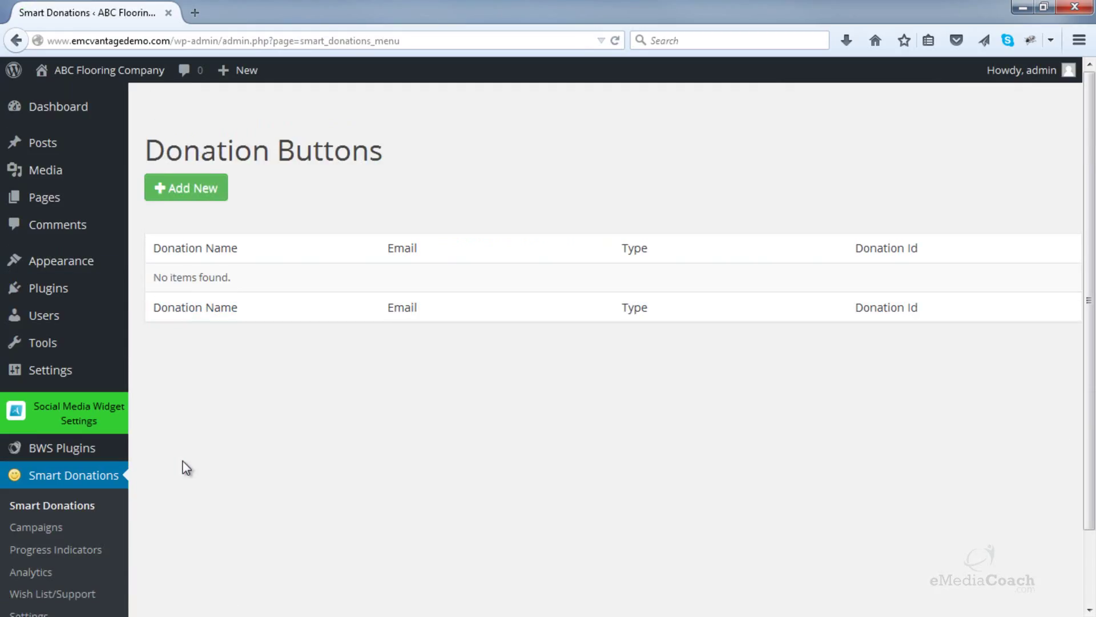
{"action": "left_click", "coordinate": [198, 195]}
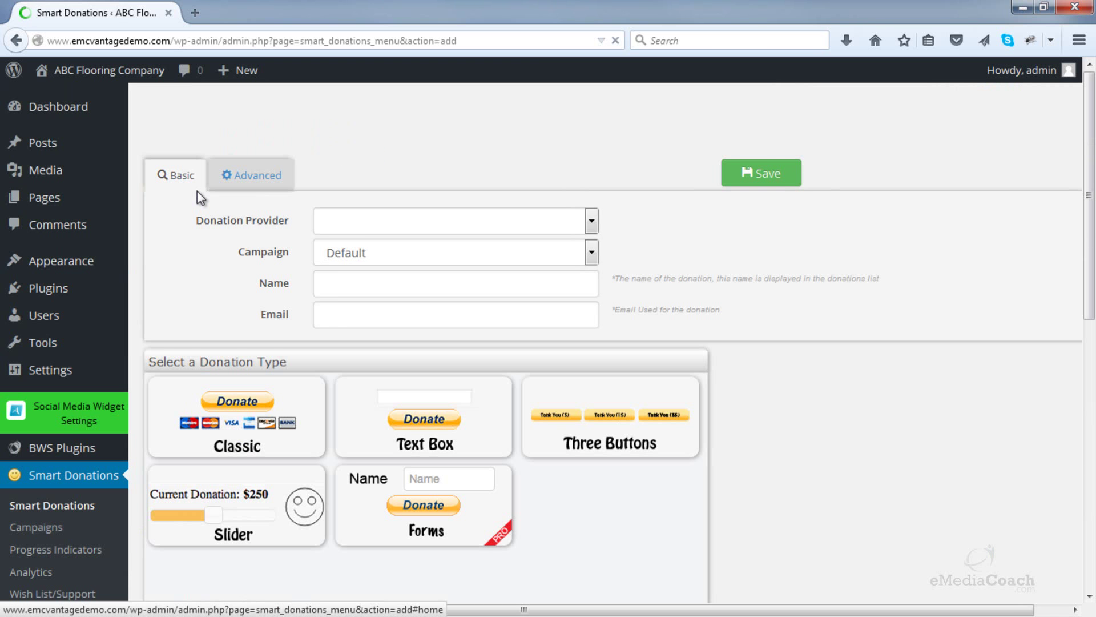
{"action": "scroll", "coordinate": [201, 231], "scroll_direction": "down", "scroll_amount": 1}
{"action": "scroll", "coordinate": [201, 231], "scroll_direction": "down", "scroll_amount": 1}
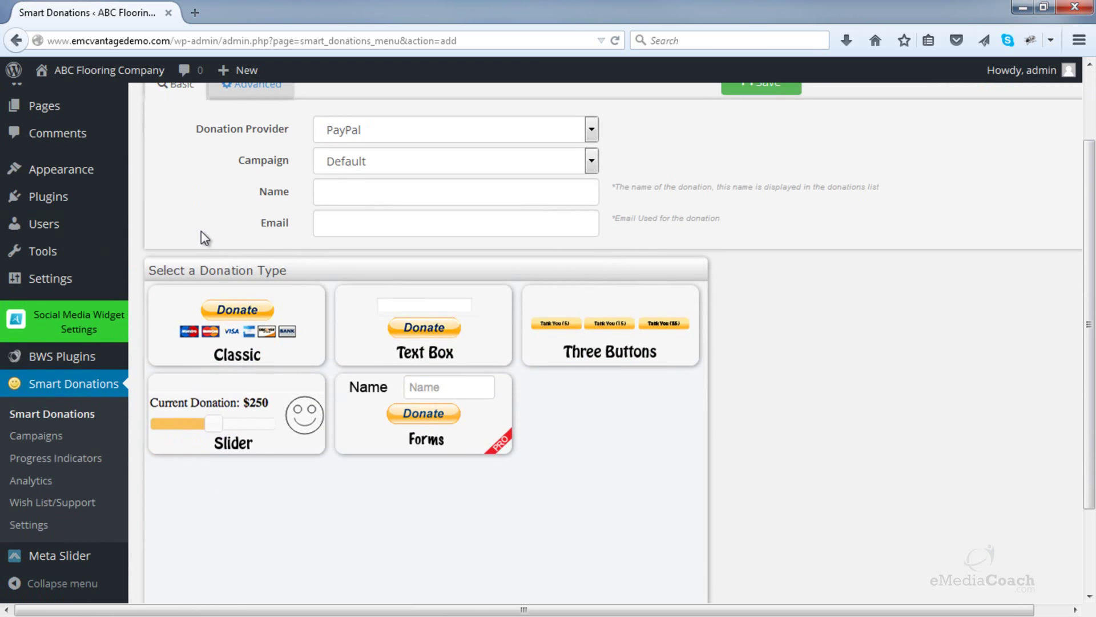
{"action": "left_click", "coordinate": [240, 334]}
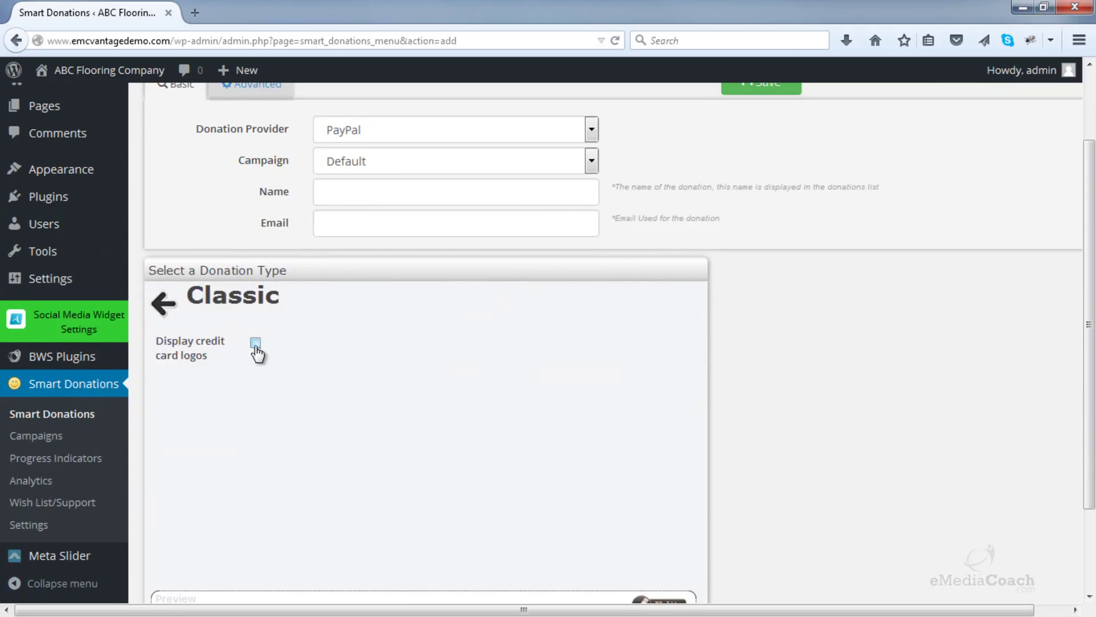
{"action": "scroll", "coordinate": [300, 378], "scroll_direction": "down", "scroll_amount": 2}
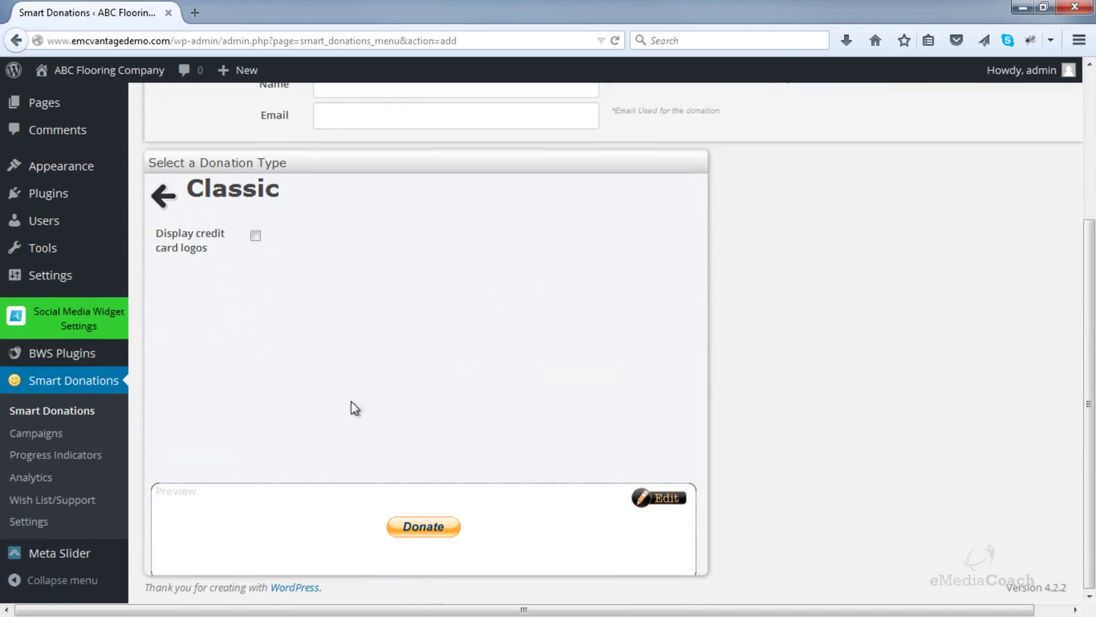
{"action": "left_click", "coordinate": [255, 237]}
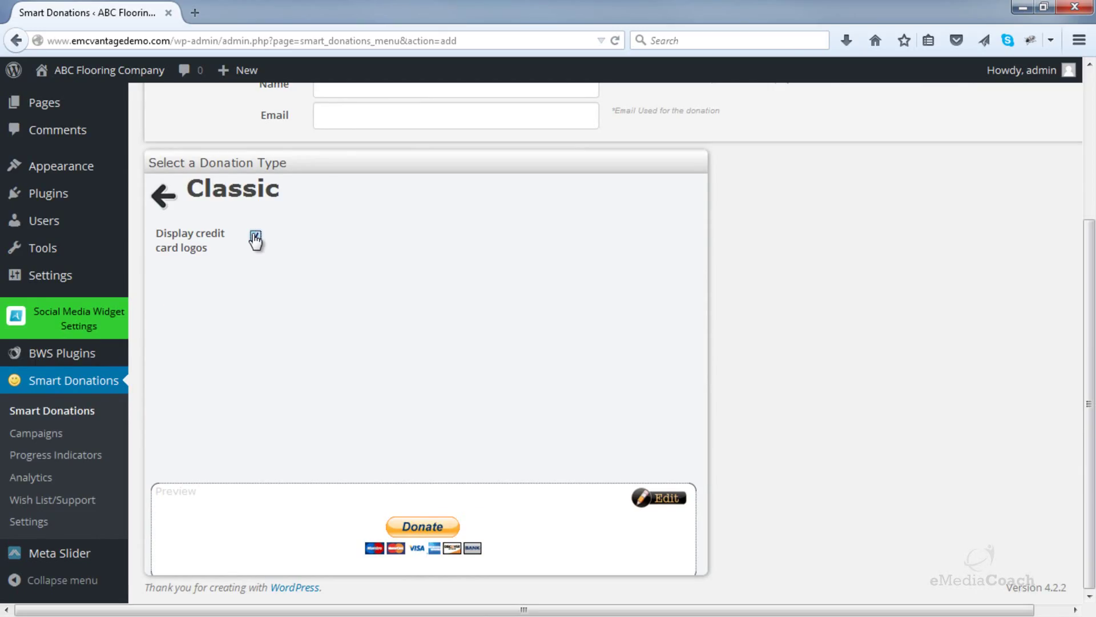
{"action": "left_click", "coordinate": [255, 236]}
{"action": "left_click", "coordinate": [163, 195]}
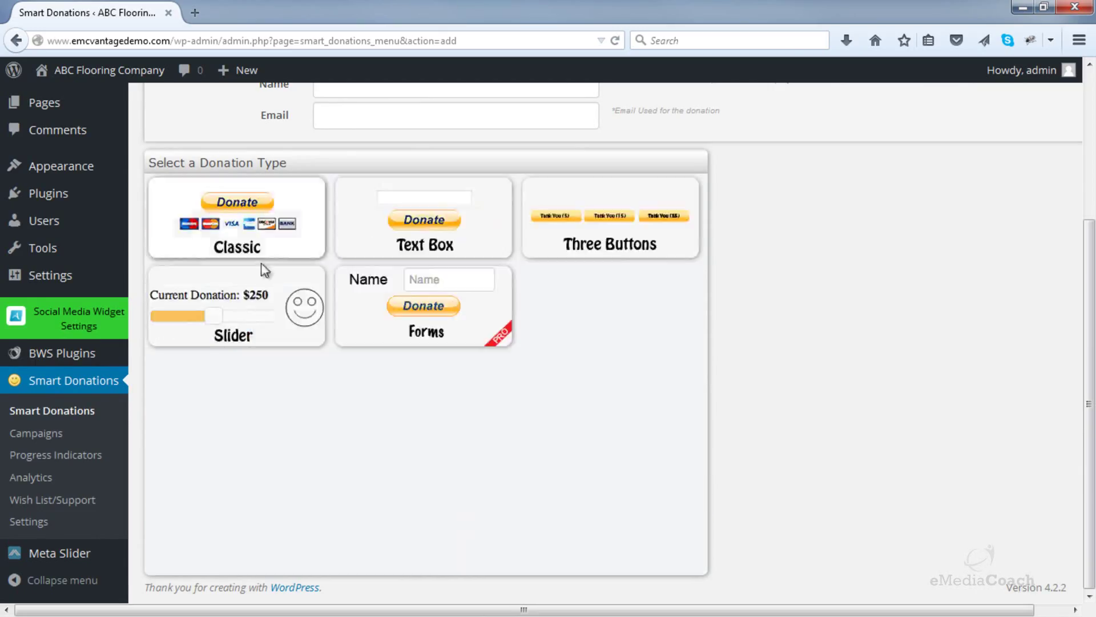
Preview the Text Box type, editing its comment and trying one-, three- and two-line layouts
{"action": "left_click", "coordinate": [431, 237]}
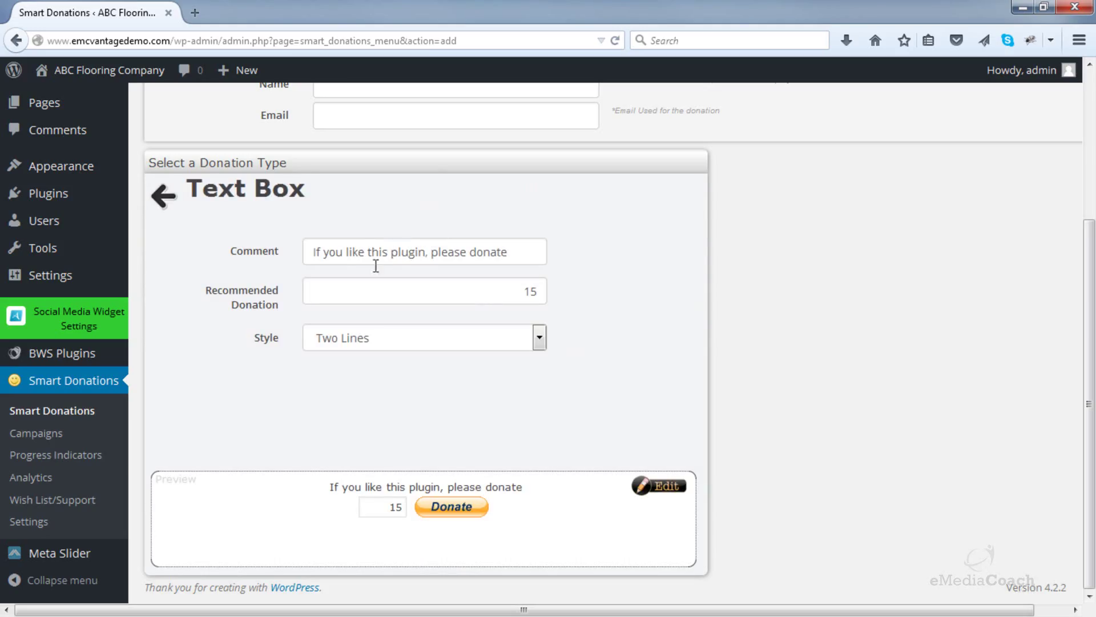
{"action": "left_click", "coordinate": [512, 252]}
{"action": "type", "text": ":"}
{"action": "left_click", "coordinate": [476, 339]}
{"action": "left_click", "coordinate": [399, 360]}
{"action": "left_click", "coordinate": [401, 336]}
{"action": "left_click", "coordinate": [384, 393]}
{"action": "left_click", "coordinate": [395, 338]}
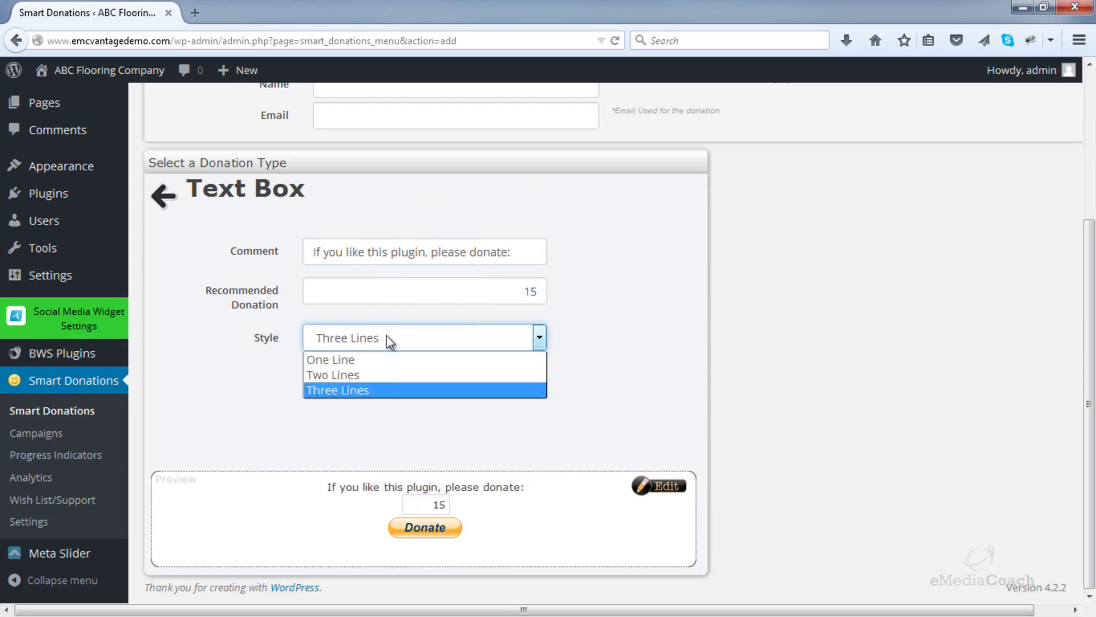
{"action": "left_click", "coordinate": [379, 374]}
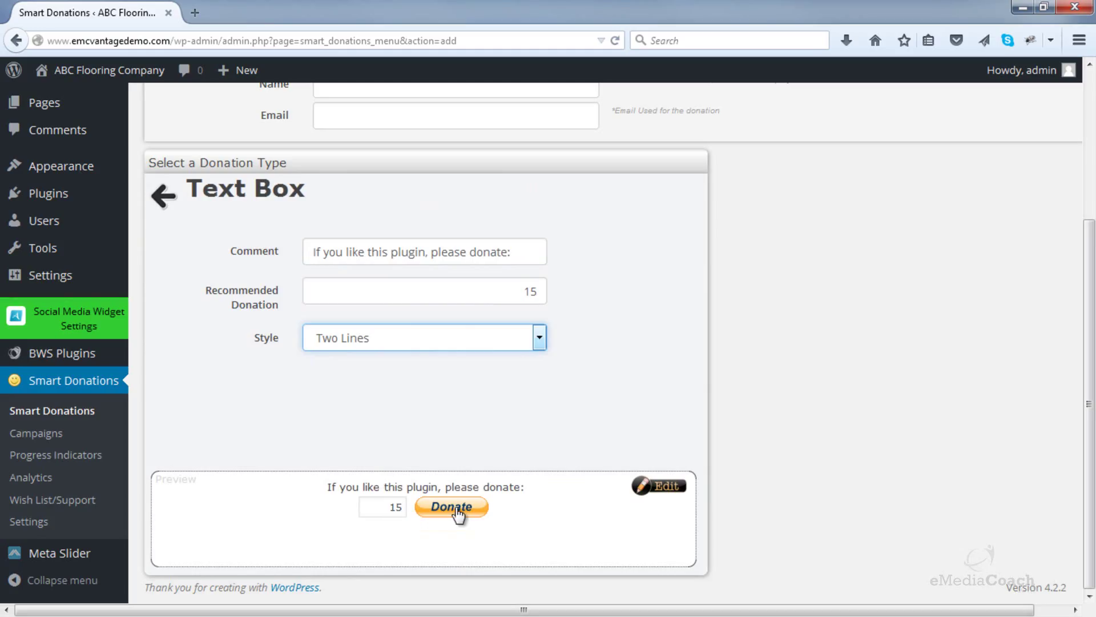
Preview the Three Buttons type and return to the donation-type picker
{"action": "left_click", "coordinate": [165, 199]}
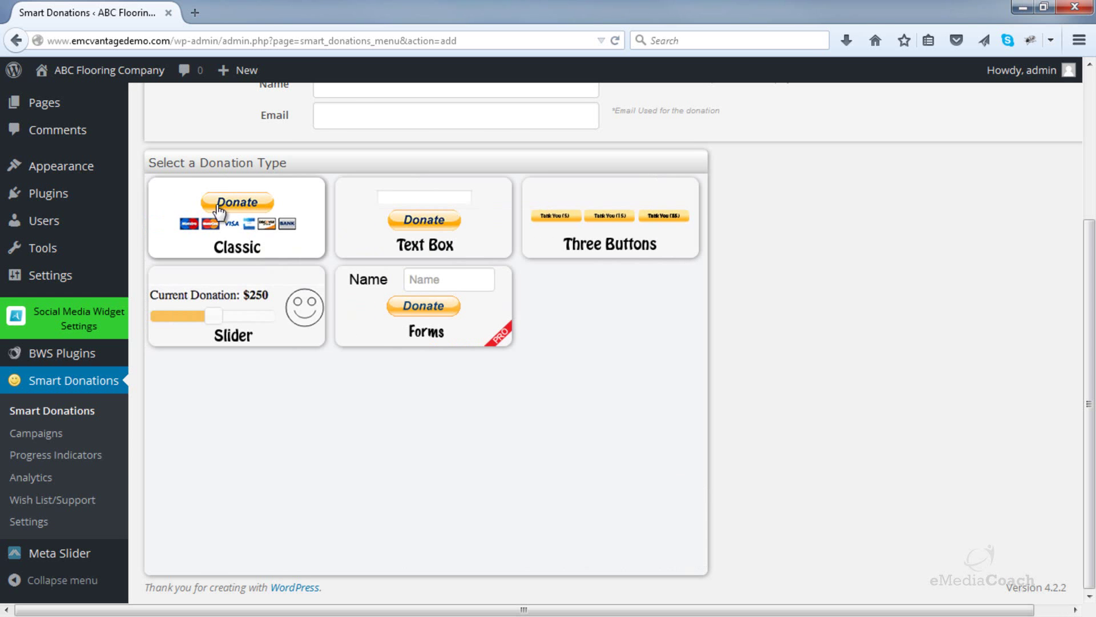
{"action": "left_click", "coordinate": [603, 215]}
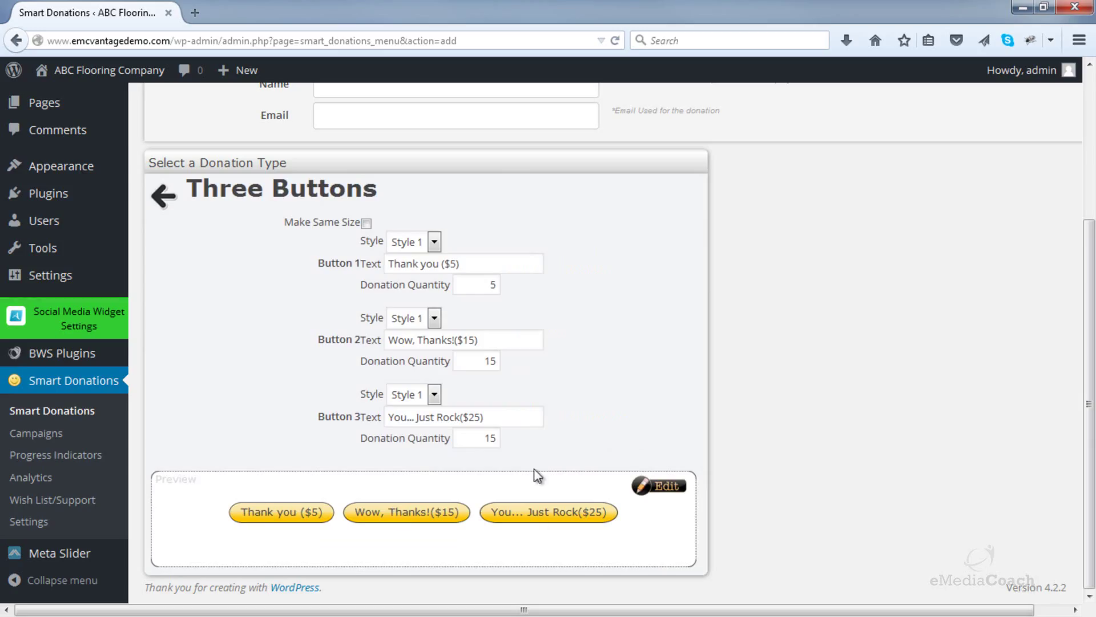
{"action": "left_click", "coordinate": [158, 202]}
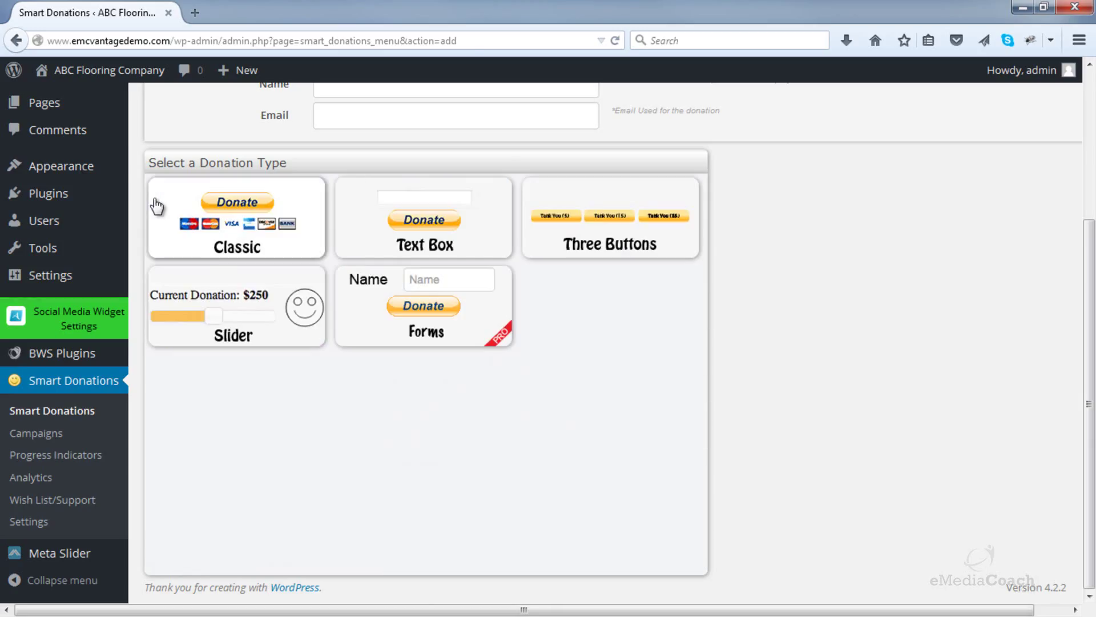
{"action": "left_click", "coordinate": [225, 315]}
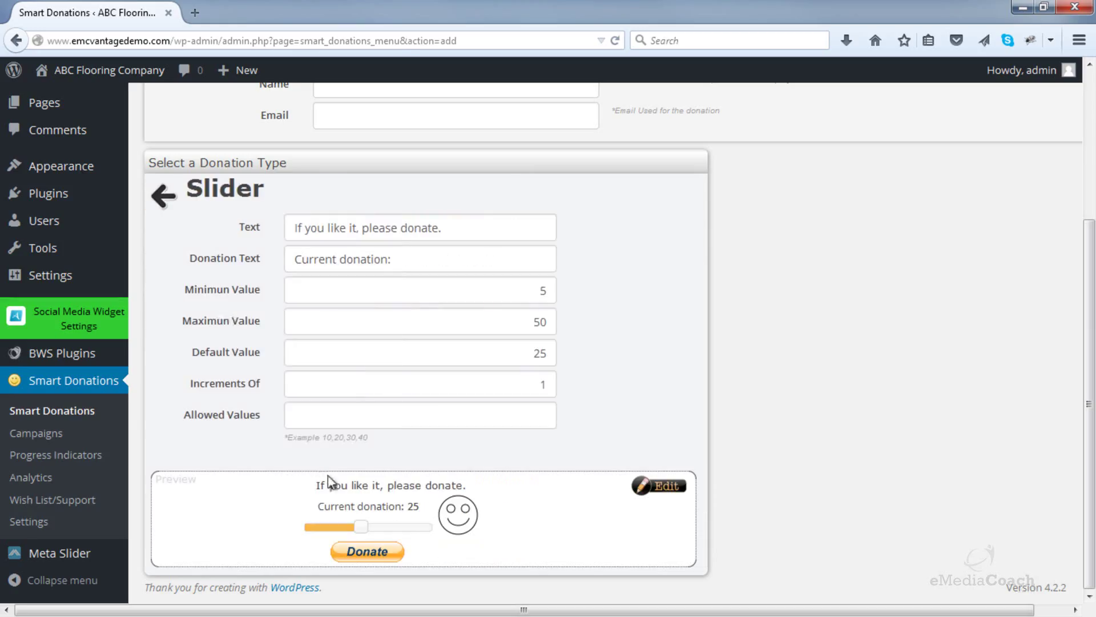
{"action": "mouse_move", "coordinate": [360, 527]}
{"action": "left_mouse_down"}
{"action": "mouse_move", "coordinate": [328, 532]}
{"action": "mouse_move", "coordinate": [429, 524]}
{"action": "mouse_move", "coordinate": [325, 525]}
{"action": "mouse_move", "coordinate": [432, 525]}
{"action": "mouse_move", "coordinate": [315, 535]}
{"action": "mouse_move", "coordinate": [332, 532]}
{"action": "left_mouse_up"}
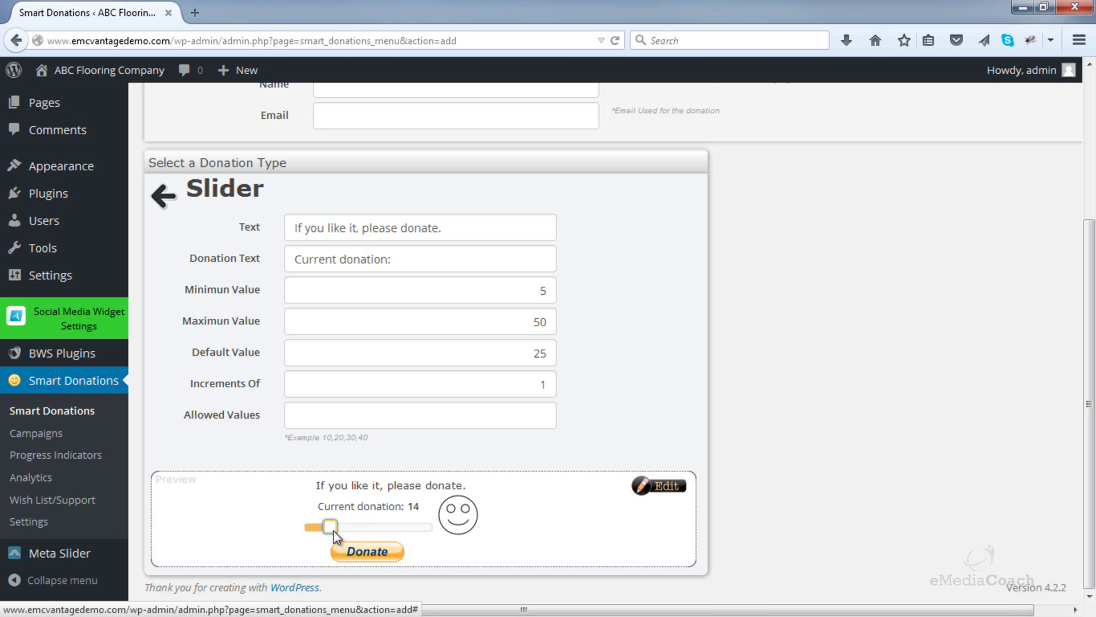
{"action": "scroll", "coordinate": [386, 467], "scroll_direction": "up", "scroll_amount": 2}
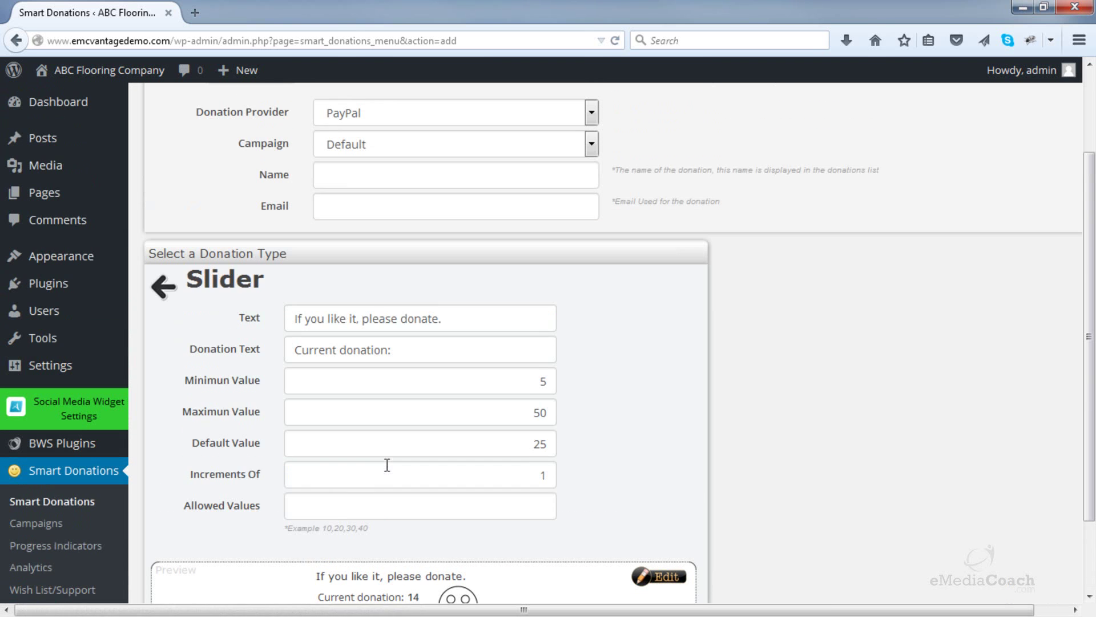
Change the slider text to 'If you like our site, please donate to us.' and the donation text to 'Amount (USD):'
{"action": "left_click", "coordinate": [464, 315]}
{"action": "scroll", "coordinate": [470, 310], "scroll_direction": "down", "scroll_amount": 1}
{"action": "scroll", "coordinate": [471, 248], "scroll_direction": "down", "scroll_amount": 1}
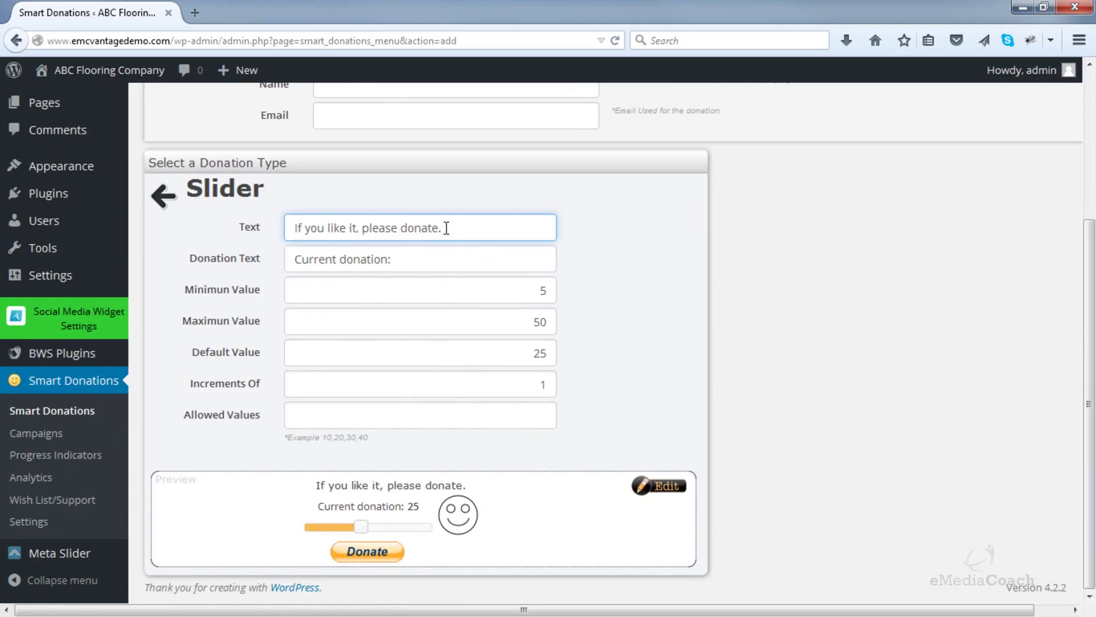
{"action": "type", "text": "to us"}
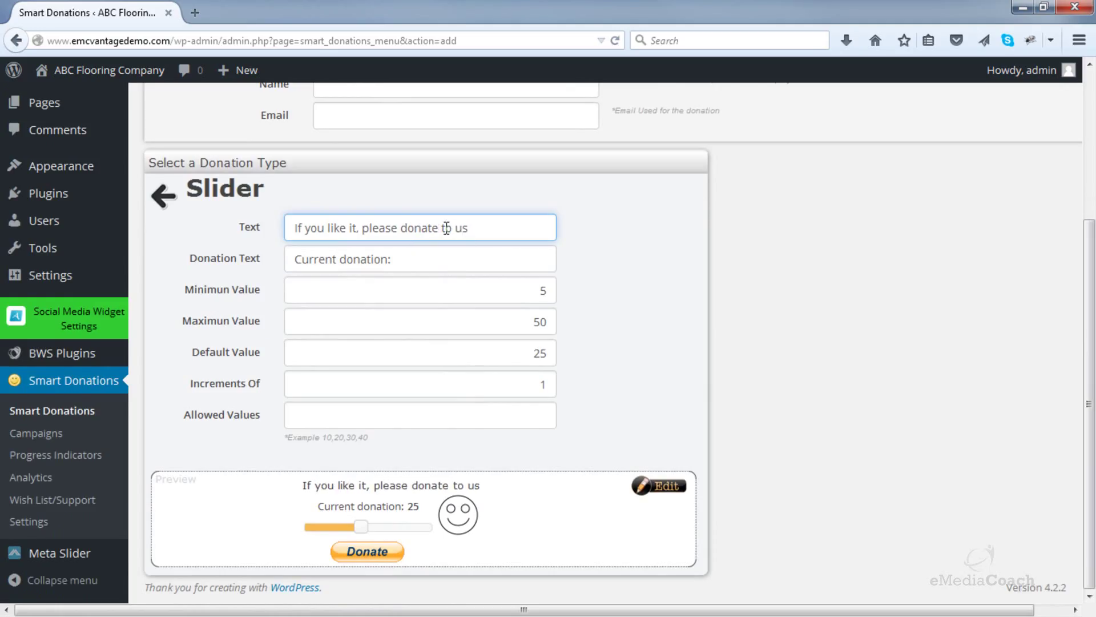
{"action": "double_click", "coordinate": [352, 228]}
{"action": "type", "text": "our sa"}
{"action": "key", "text": "BackSpace"}
{"action": "type", "text": "lte"}
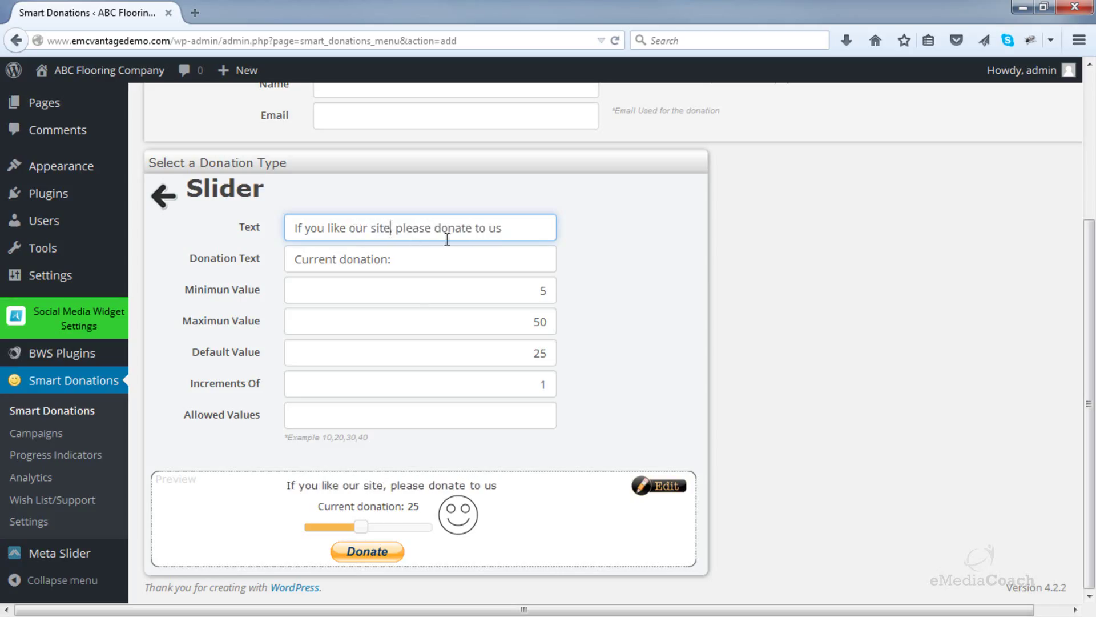
{"action": "left_click", "coordinate": [541, 229]}
{"action": "type", "text": "."}
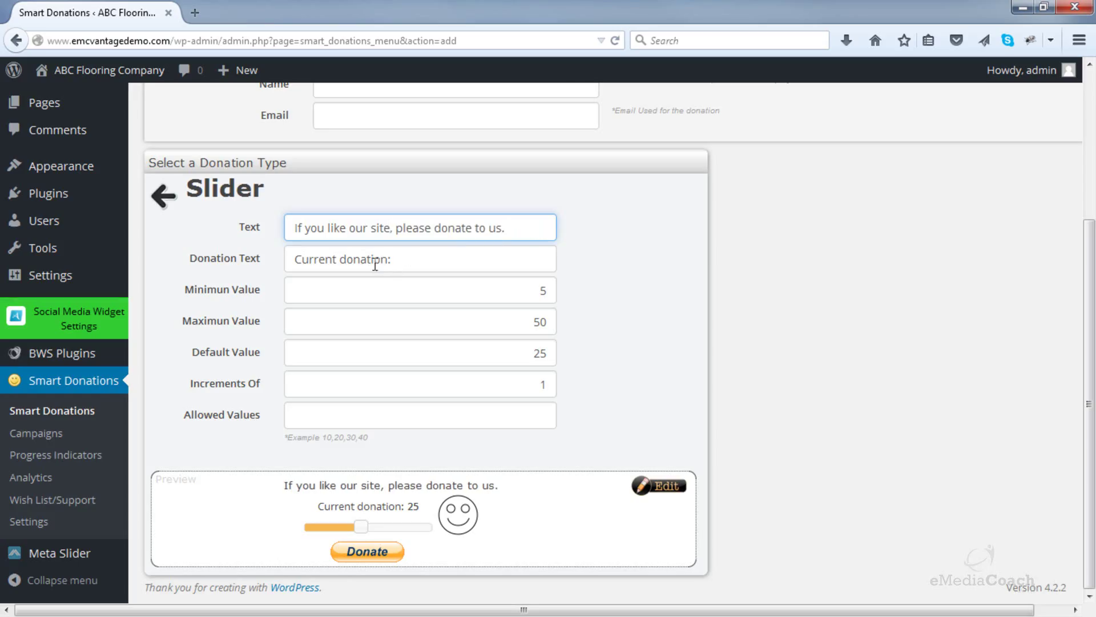
{"action": "left_click_drag", "start_coordinate": [389, 259], "coordinate": [231, 266]}
{"action": "type", "text": "Amount (USD):"}
Set maximum 100, keep default 25, and set increments of 5, testing the preview slider
{"action": "left_click", "coordinate": [551, 296]}
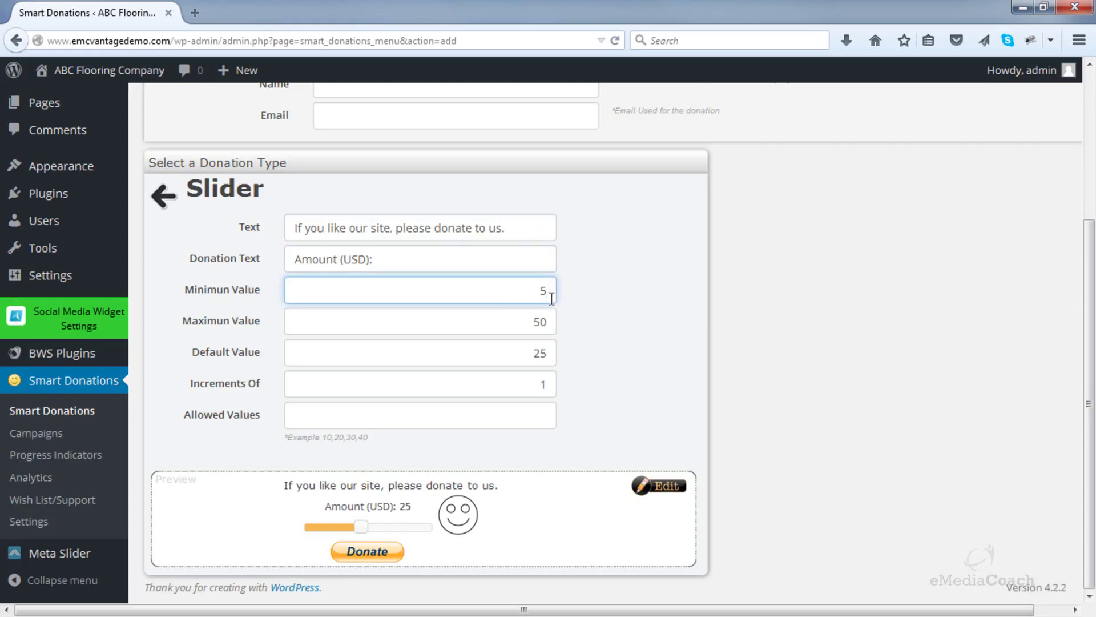
{"action": "left_click_drag", "start_coordinate": [519, 322], "coordinate": [560, 321]}
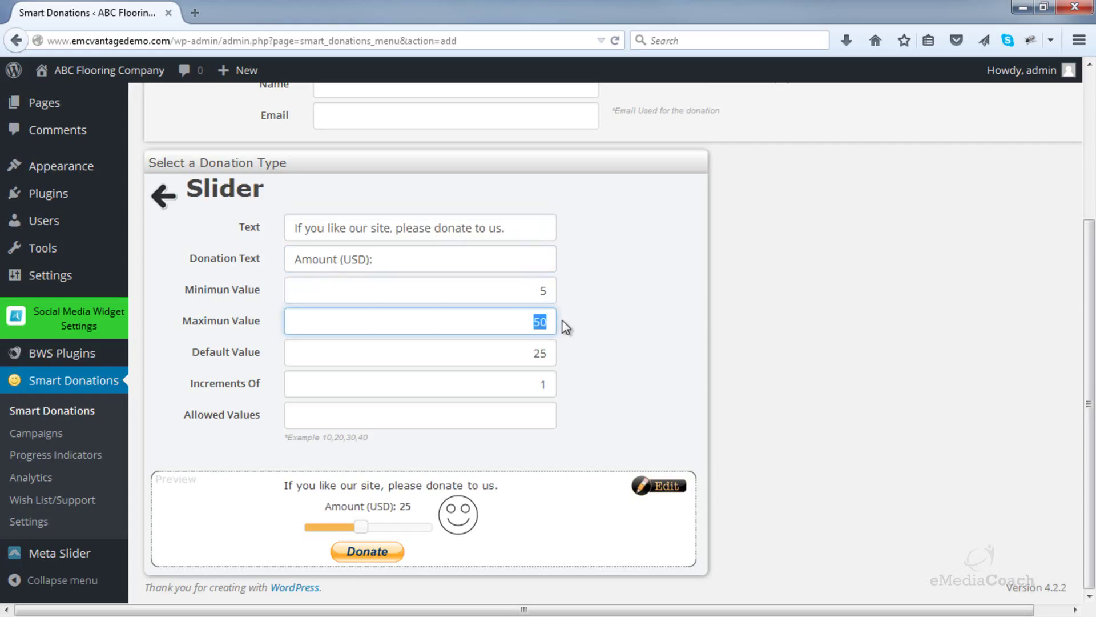
{"action": "type", "text": "100"}
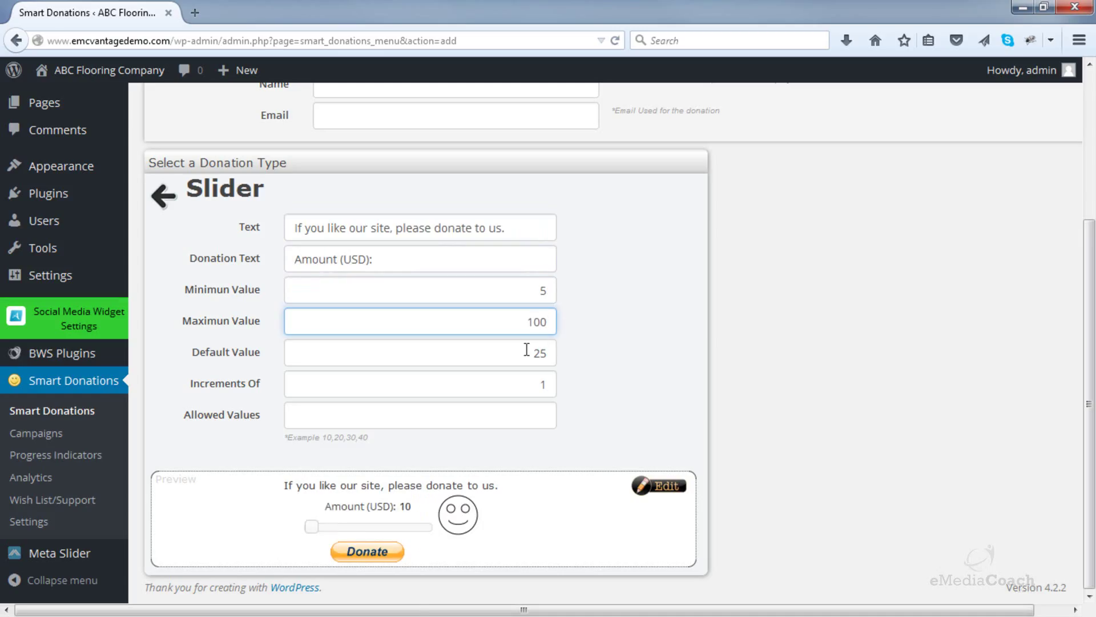
{"action": "double_click", "coordinate": [535, 351]}
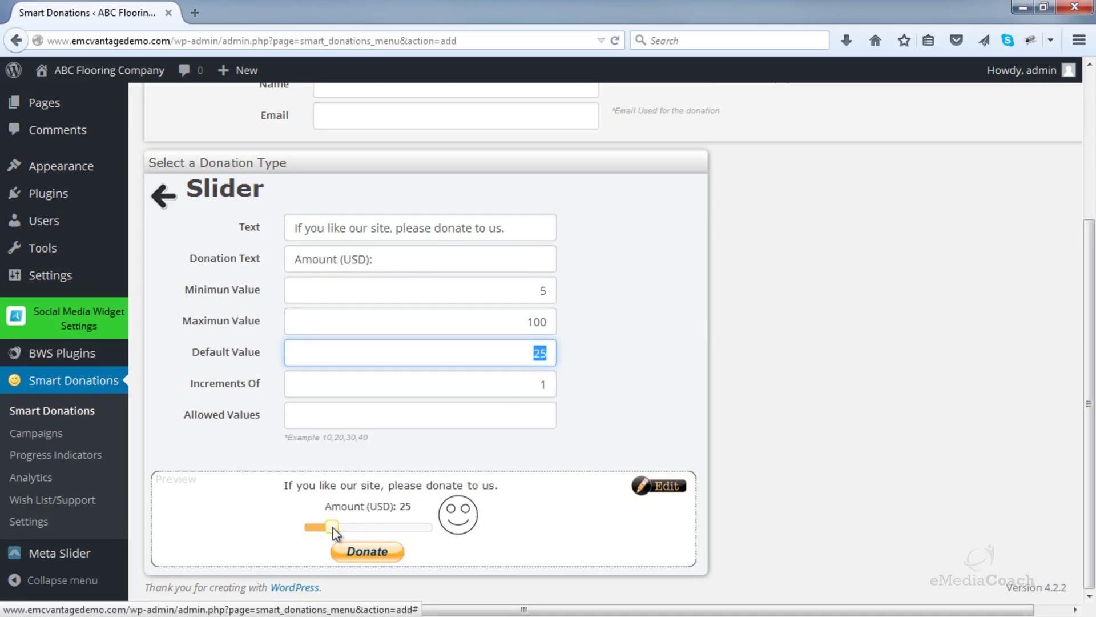
{"action": "left_click_drag", "start_coordinate": [334, 532], "coordinate": [331, 532]}
{"action": "double_click", "coordinate": [537, 353]}
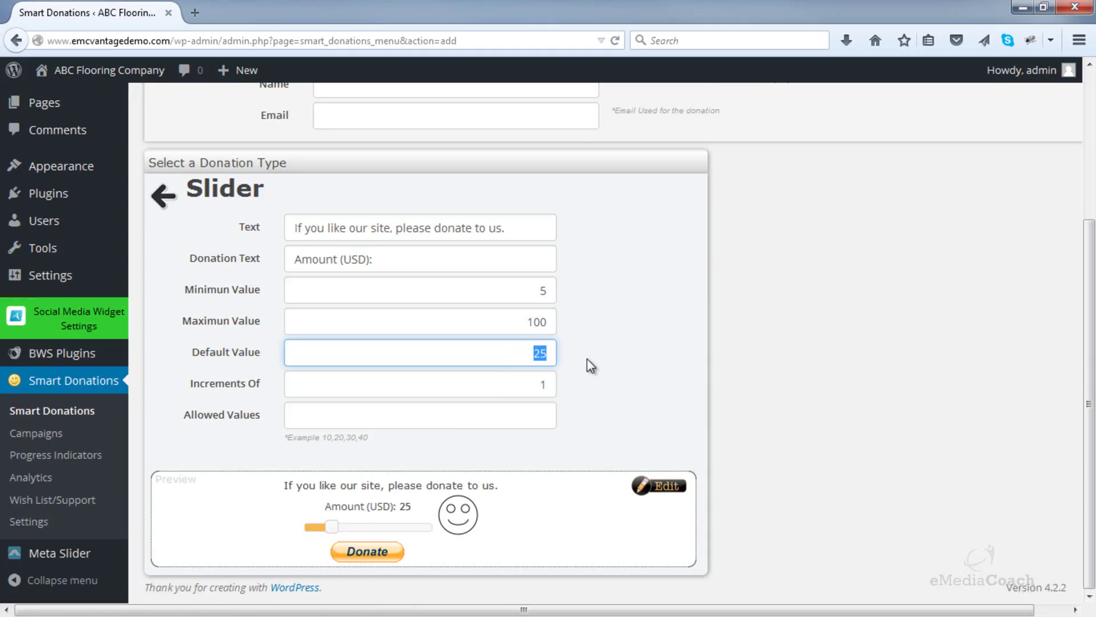
{"action": "type", "text": "30"}
{"action": "left_click_drag", "start_coordinate": [502, 363], "coordinate": [640, 348]}
{"action": "key", "text": "BackSpace"}
{"action": "type", "text": "25"}
{"action": "left_click_drag", "start_coordinate": [521, 384], "coordinate": [633, 385]}
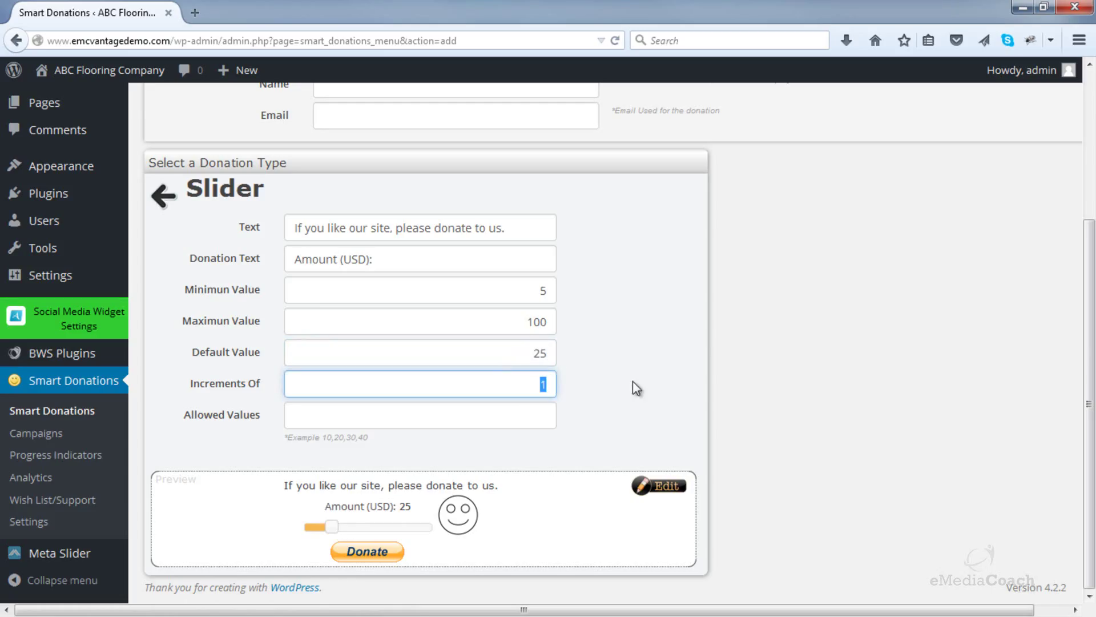
{"action": "type", "text": "5"}
{"action": "left_click", "coordinate": [343, 526]}
{"action": "mouse_move", "coordinate": [334, 531]}
{"action": "left_mouse_down"}
{"action": "mouse_move", "coordinate": [356, 530]}
{"action": "mouse_move", "coordinate": [314, 531]}
{"action": "mouse_move", "coordinate": [338, 531]}
{"action": "left_mouse_up"}
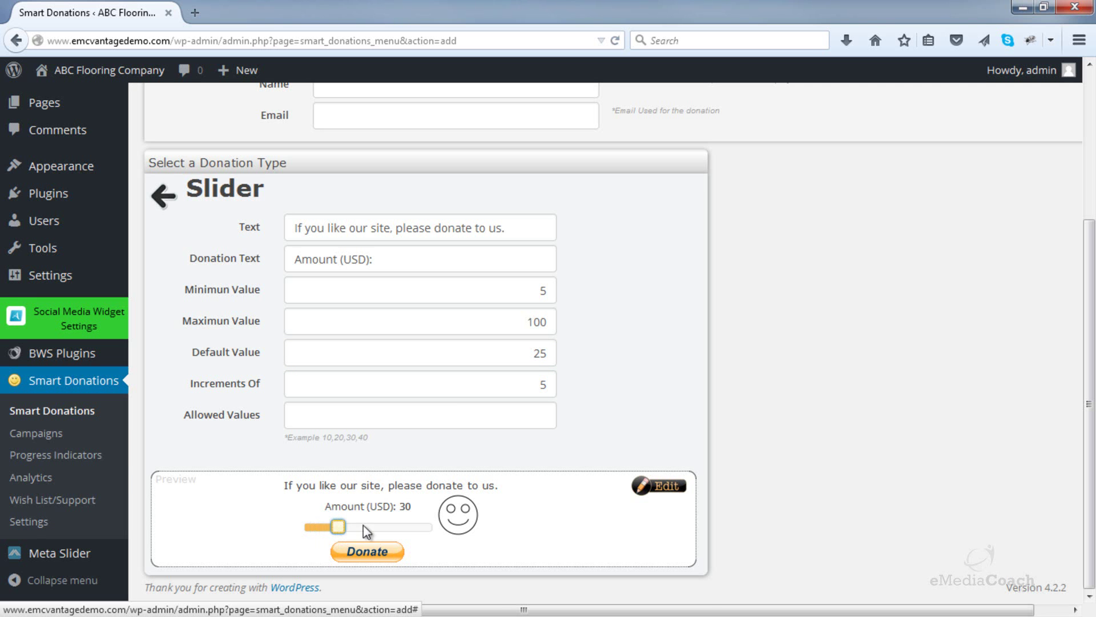
{"action": "scroll", "coordinate": [571, 399], "scroll_direction": "up", "scroll_amount": 1}
{"action": "scroll", "coordinate": [572, 399], "scroll_direction": "down", "scroll_amount": 1}
{"action": "scroll", "coordinate": [569, 383], "scroll_direction": "up", "scroll_amount": 2}
{"action": "scroll", "coordinate": [512, 401], "scroll_direction": "up", "scroll_amount": 2}
{"action": "scroll", "coordinate": [531, 414], "scroll_direction": "up", "scroll_amount": 1}
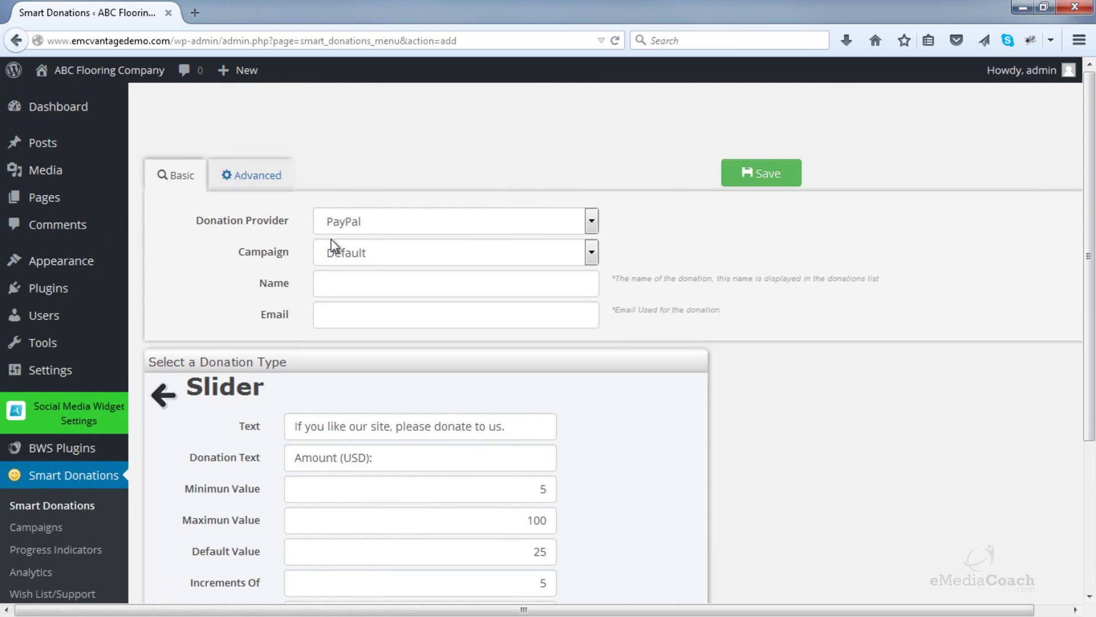
Keep PayPal as the donation provider and Default as the campaign, and name the button 'Donate to Us'
{"action": "left_click", "coordinate": [398, 226]}
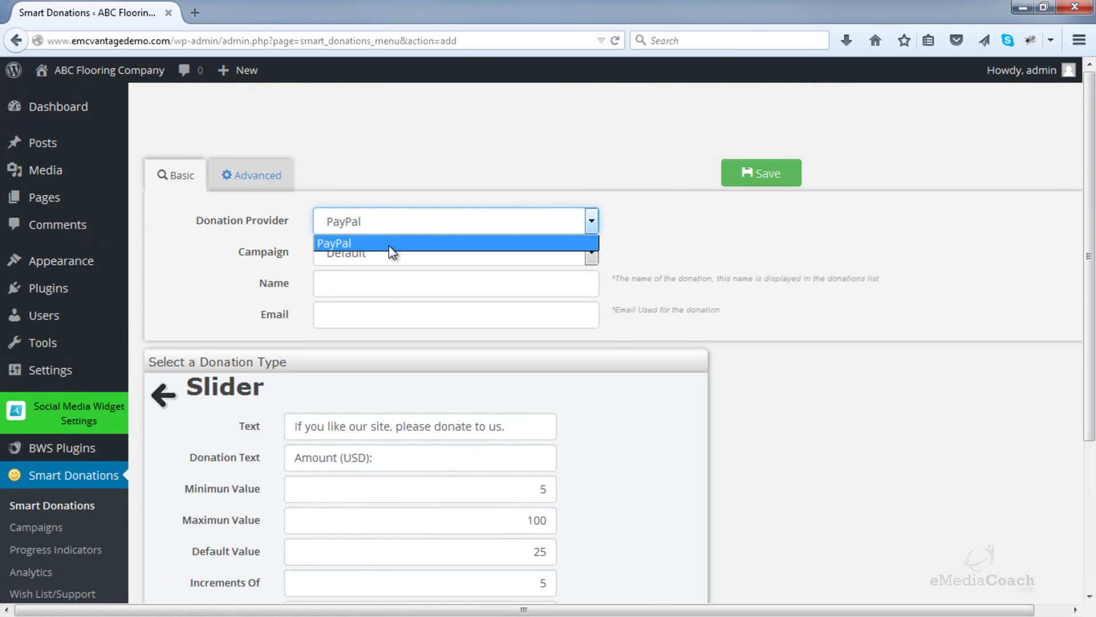
{"action": "left_click", "coordinate": [390, 243]}
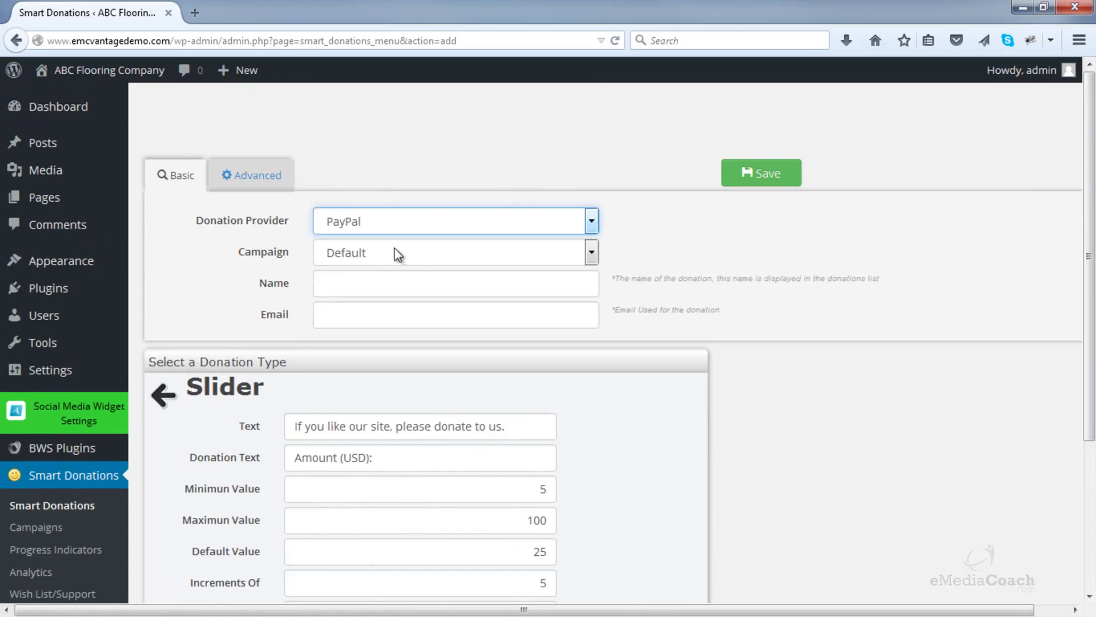
{"action": "left_click", "coordinate": [397, 254]}
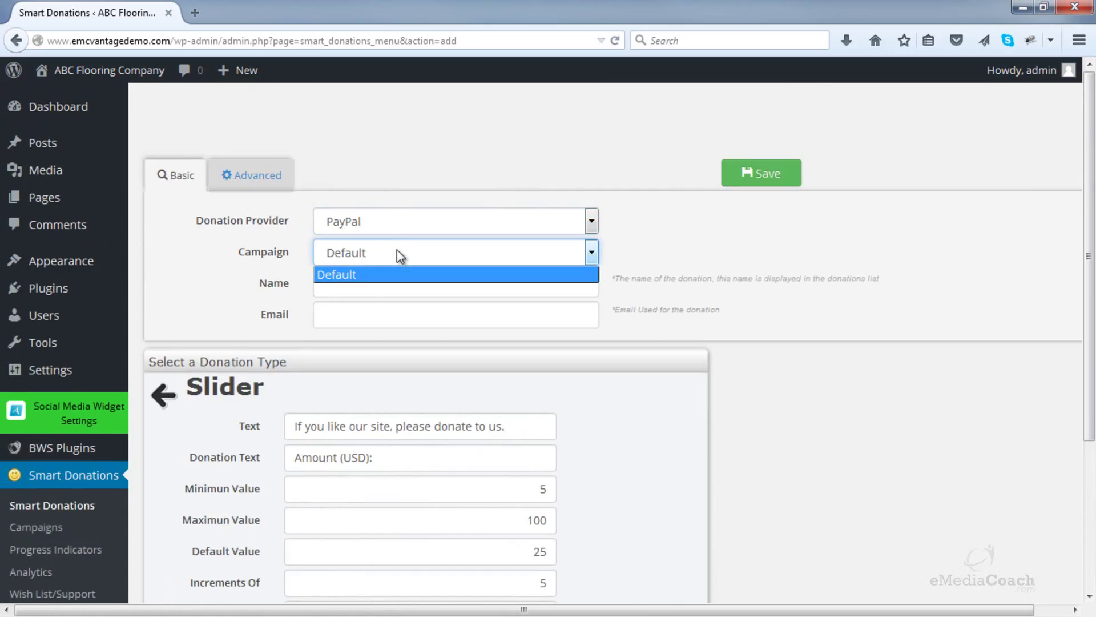
{"action": "left_click", "coordinate": [373, 288]}
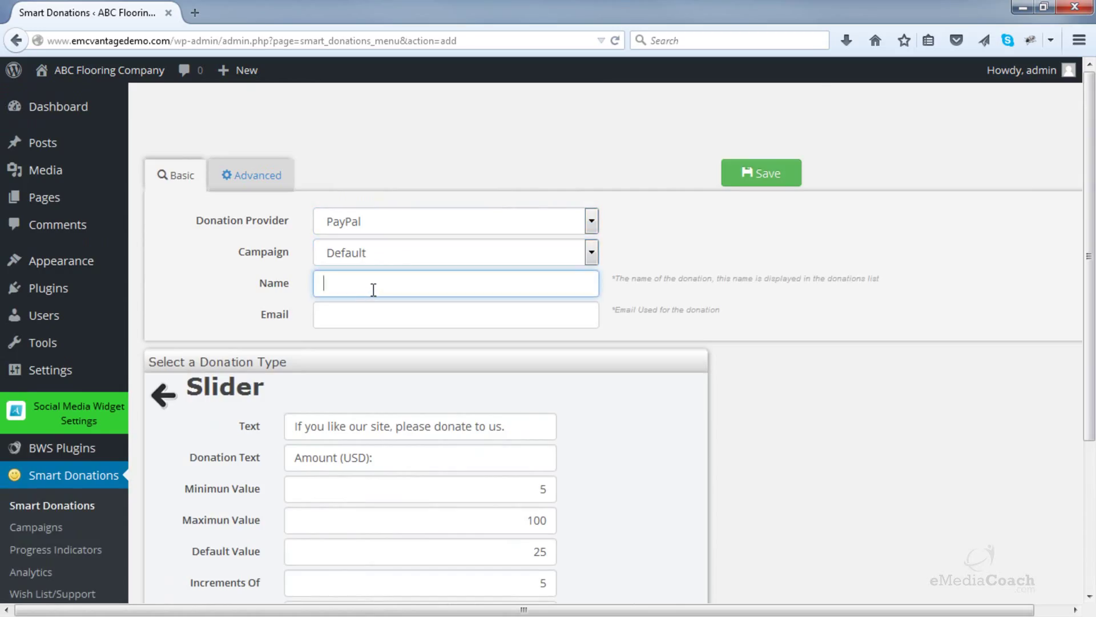
{"action": "type", "text": "Donate to Us"}
{"action": "left_click", "coordinate": [361, 314]}
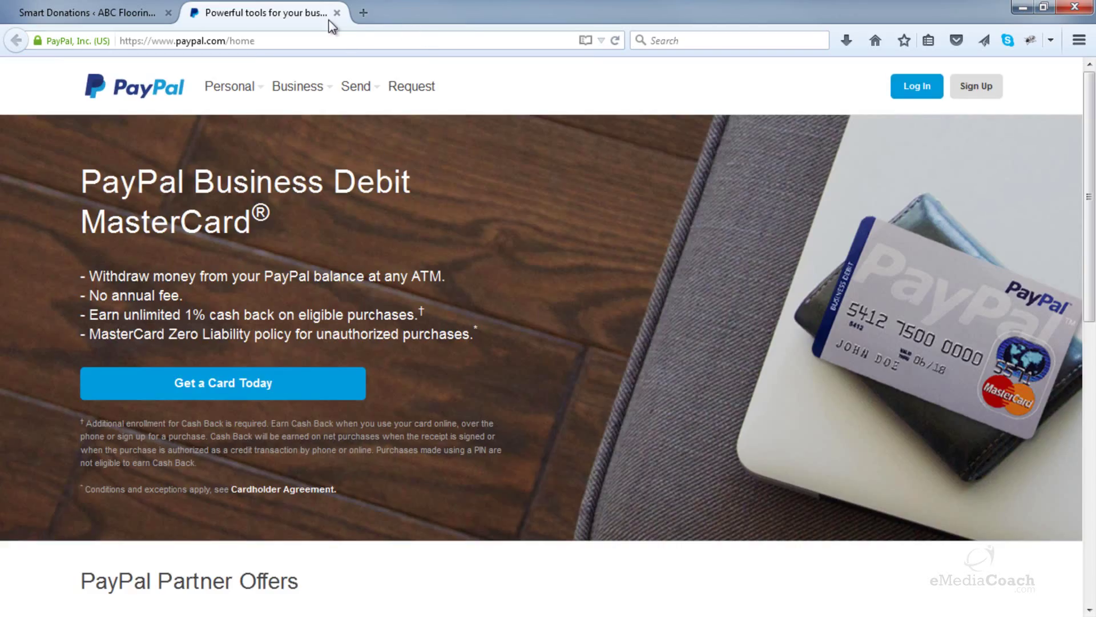
Close the PayPal page and return to the donation form
{"action": "left_click", "coordinate": [337, 12]}
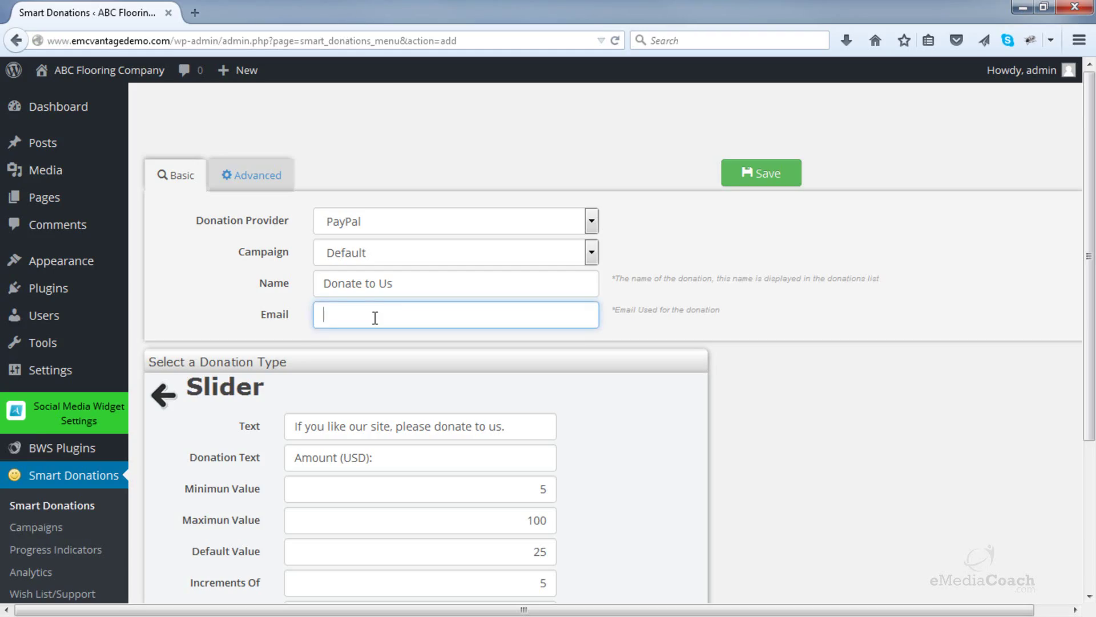
{"action": "scroll", "coordinate": [493, 321], "scroll_direction": "down", "scroll_amount": 4}
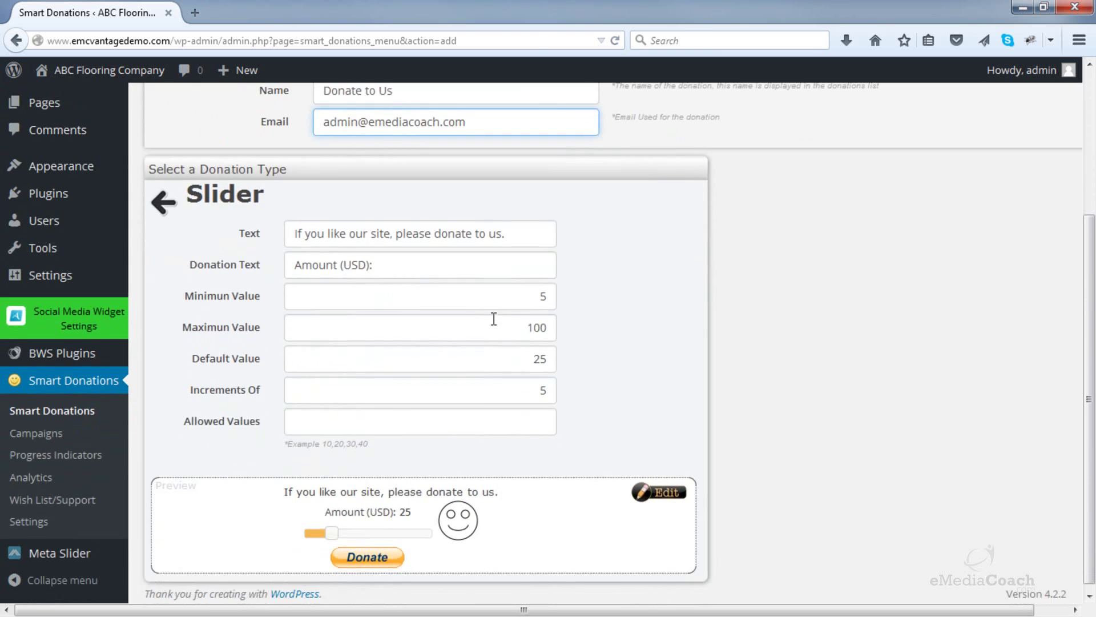
{"action": "scroll", "coordinate": [492, 320], "scroll_direction": "up", "scroll_amount": 2}
{"action": "scroll", "coordinate": [492, 318], "scroll_direction": "up", "scroll_amount": 2}
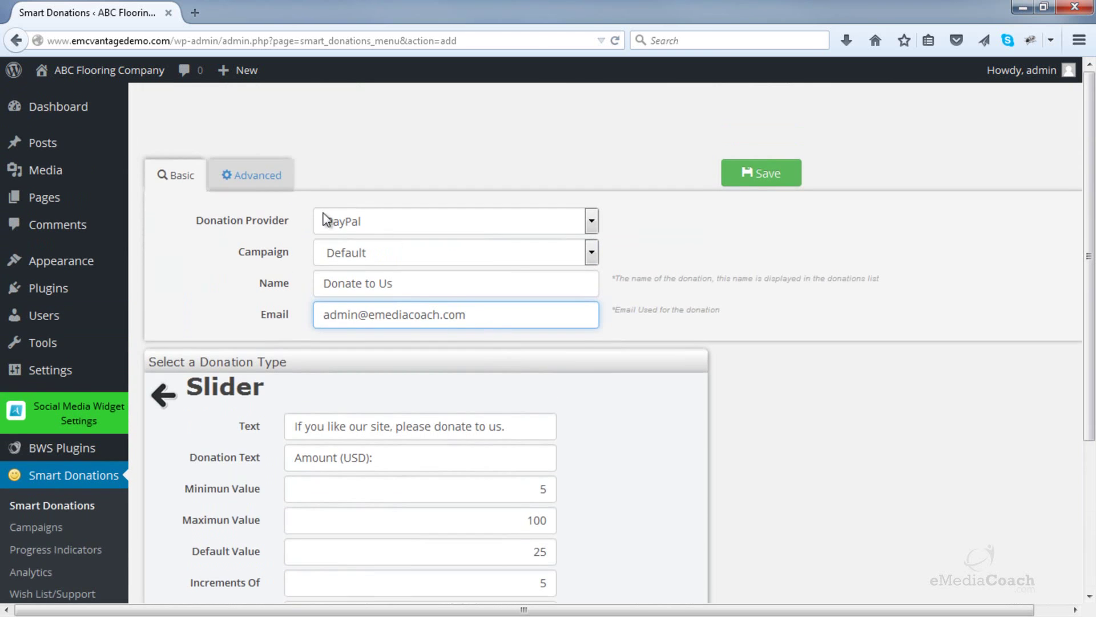
In the advanced donation settings, keep USD as the currency
{"action": "left_click", "coordinate": [274, 181]}
{"action": "left_click", "coordinate": [429, 222]}
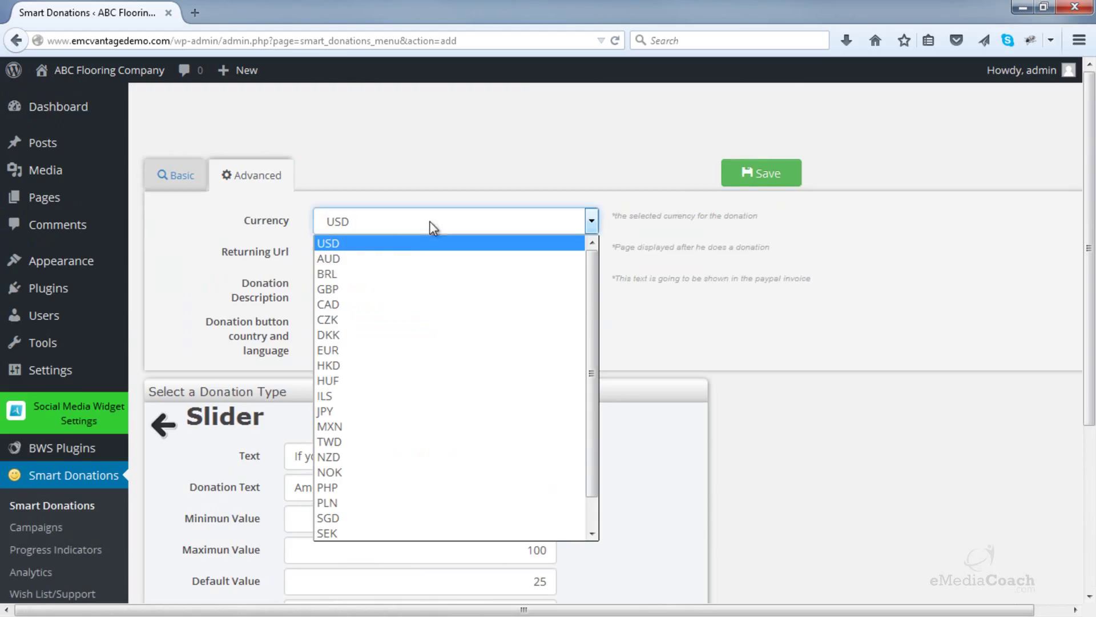
{"action": "left_click", "coordinate": [398, 243]}
Copy the site's home address and paste it as the return page
{"action": "left_click", "coordinate": [390, 247]}
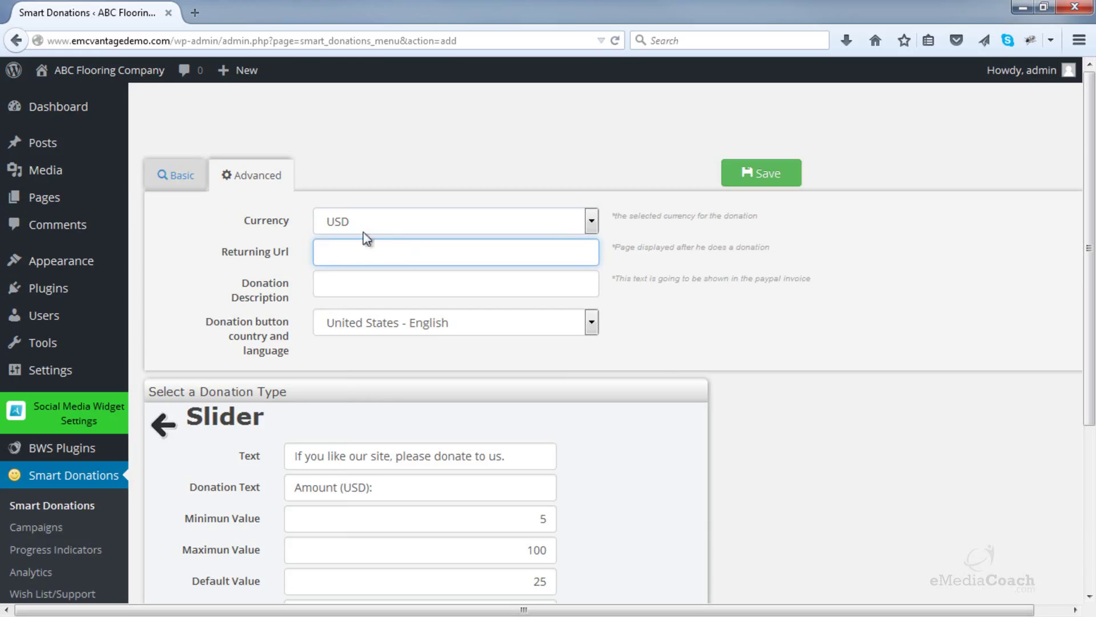
{"action": "left_click_drag", "start_coordinate": [174, 41], "coordinate": [2, 41]}
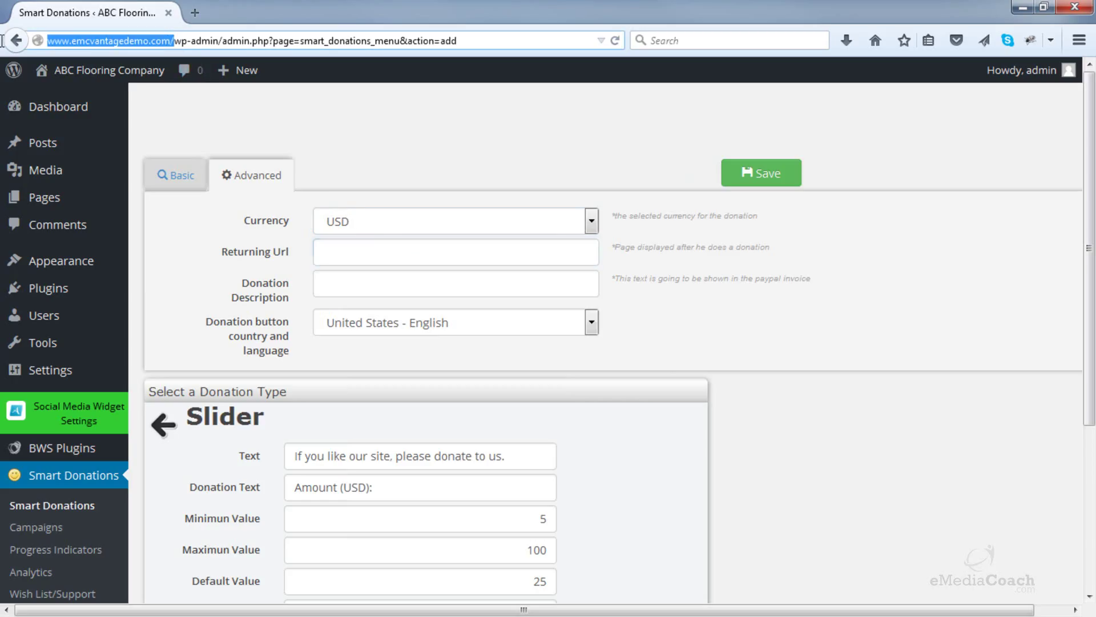
{"action": "right_click", "coordinate": [111, 40]}
{"action": "left_click", "coordinate": [157, 91]}
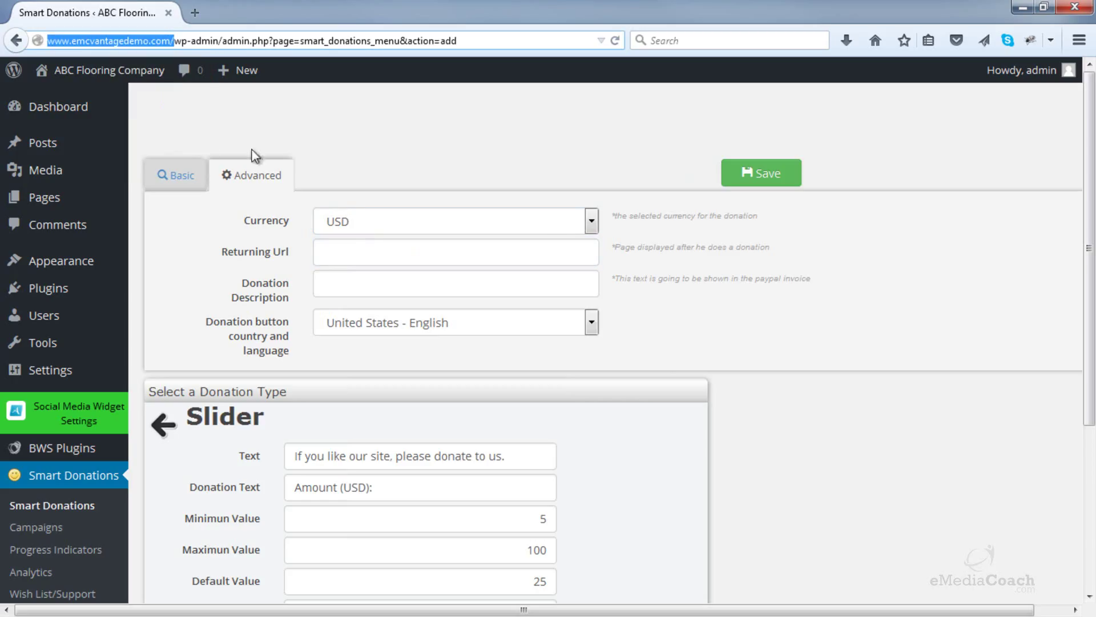
{"action": "left_click", "coordinate": [373, 254]}
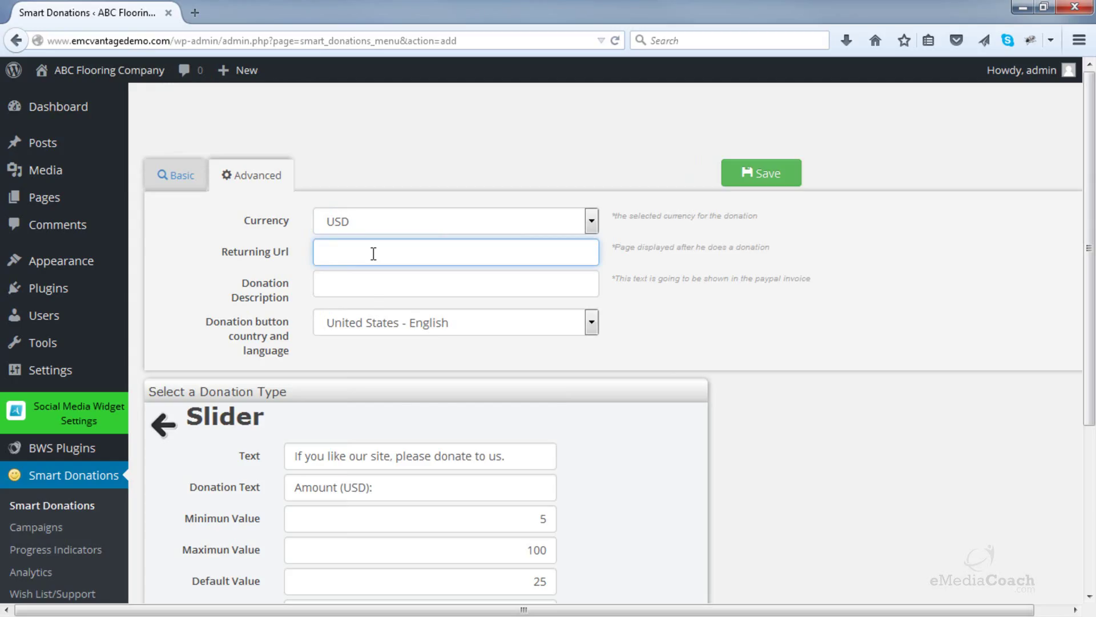
{"action": "right_click", "coordinate": [373, 254]}
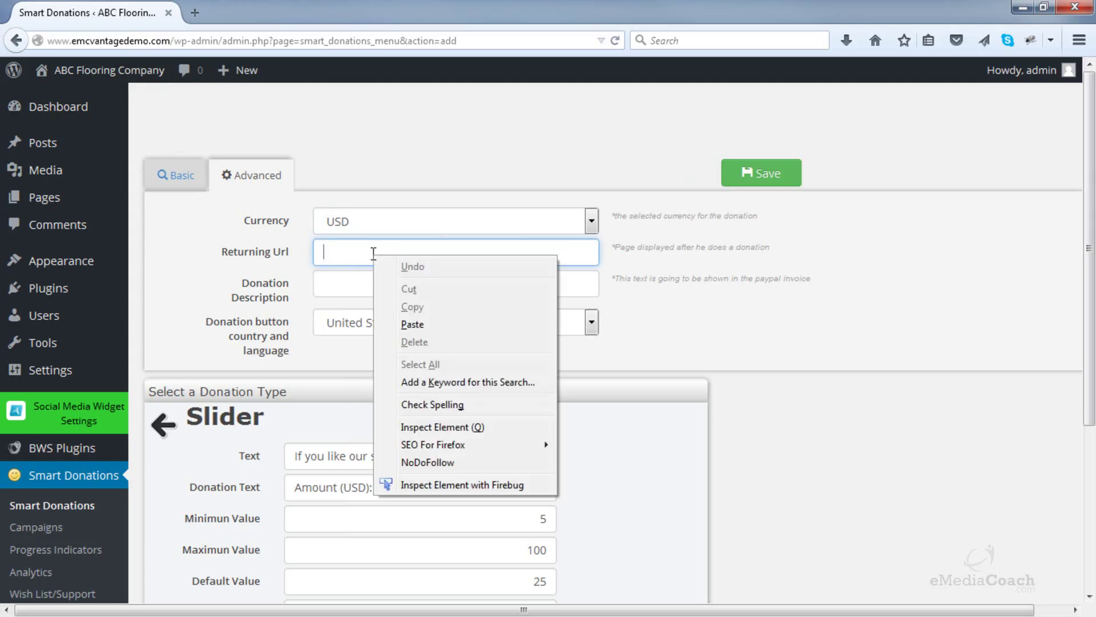
{"action": "left_click", "coordinate": [411, 325]}
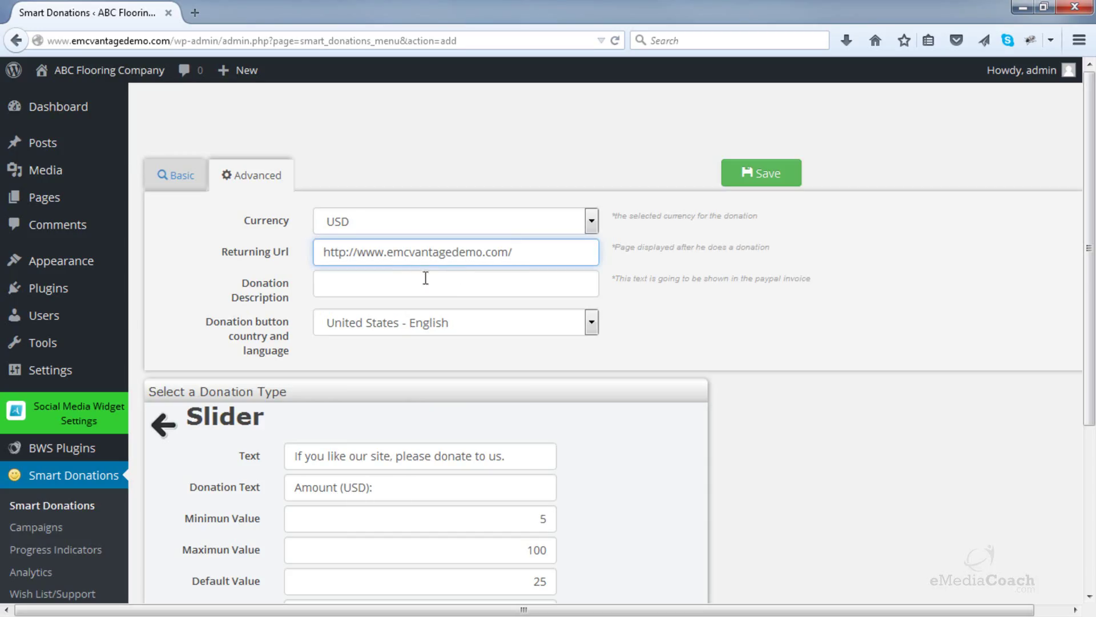
Keep United States - English as the button country and language
{"action": "left_click", "coordinate": [380, 283]}
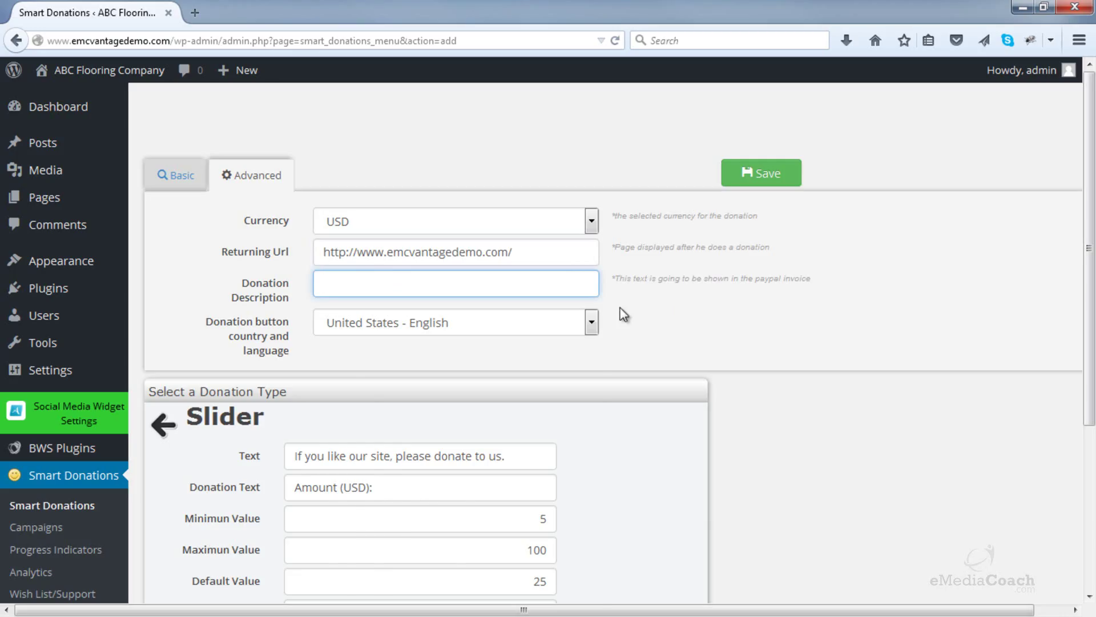
{"action": "left_click", "coordinate": [592, 319]}
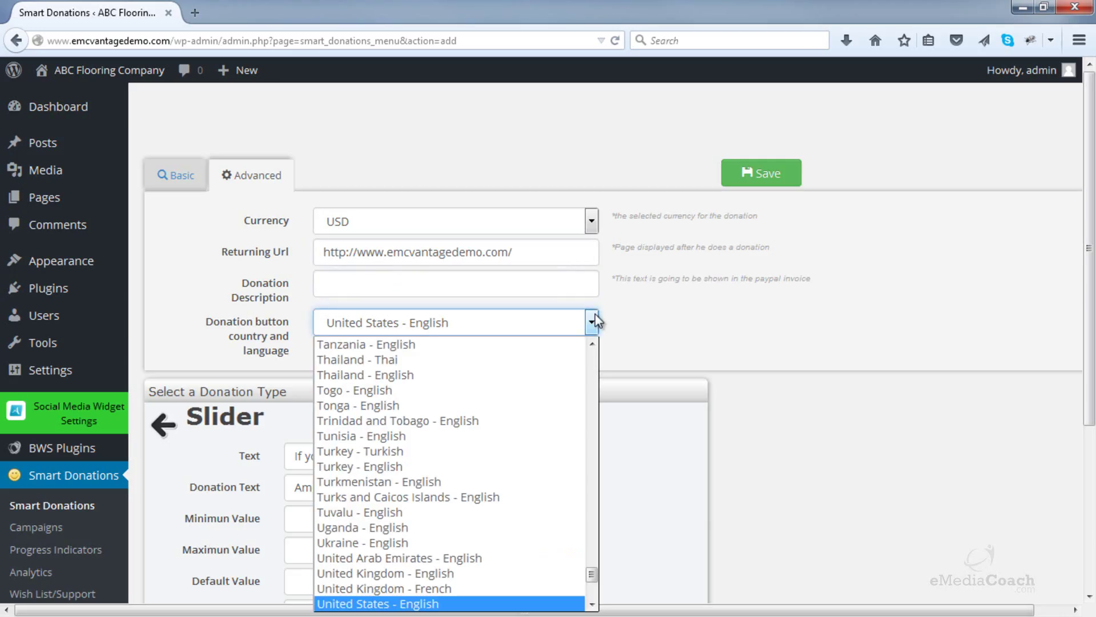
{"action": "left_click", "coordinate": [594, 320]}
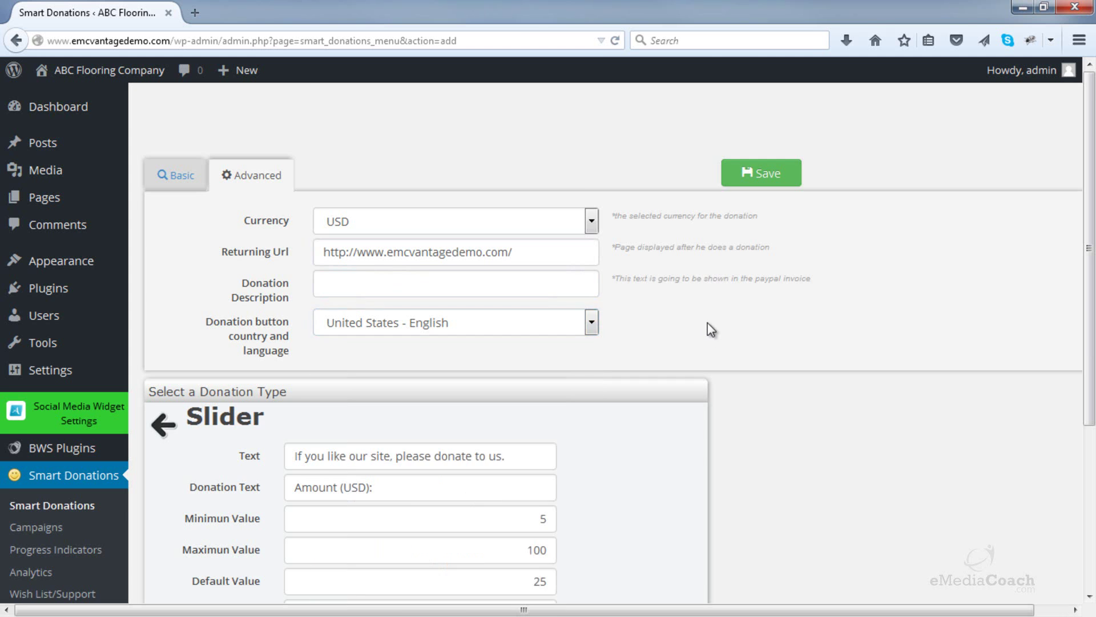
{"action": "scroll", "coordinate": [707, 322], "scroll_direction": "down", "scroll_amount": 1}
{"action": "scroll", "coordinate": [707, 323], "scroll_direction": "down", "scroll_amount": 3}
{"action": "scroll", "coordinate": [707, 323], "scroll_direction": "down", "scroll_amount": 1}
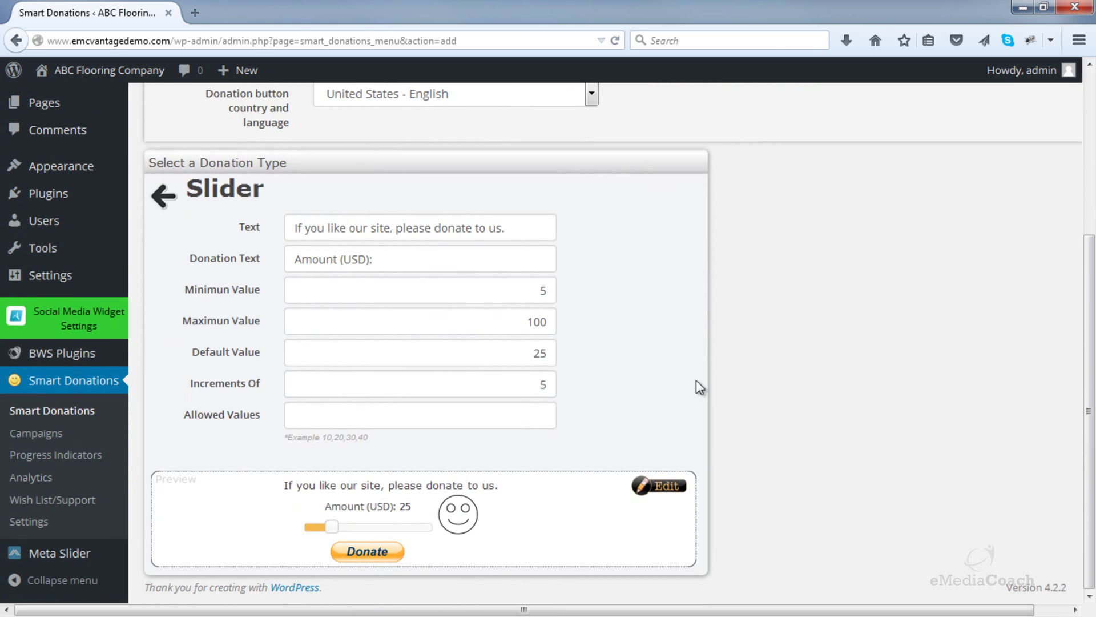
{"action": "scroll", "coordinate": [712, 378], "scroll_direction": "up", "scroll_amount": 5}
Save the donation settings and inspect the preview's styles, keeping Verdana as the font
{"action": "left_click", "coordinate": [760, 172]}
{"action": "scroll", "coordinate": [761, 182], "scroll_direction": "down", "scroll_amount": 5}
{"action": "left_click", "coordinate": [649, 488]}
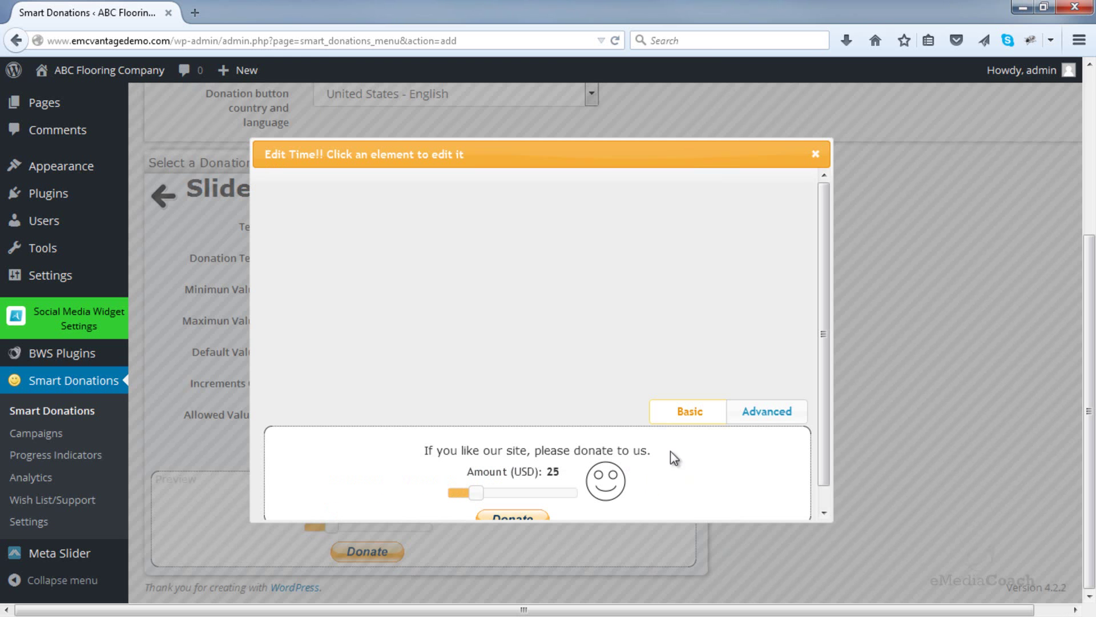
{"action": "scroll", "coordinate": [725, 411], "scroll_direction": "down", "scroll_amount": 1}
{"action": "left_click", "coordinate": [606, 467]}
{"action": "scroll", "coordinate": [598, 367], "scroll_direction": "up", "scroll_amount": 1}
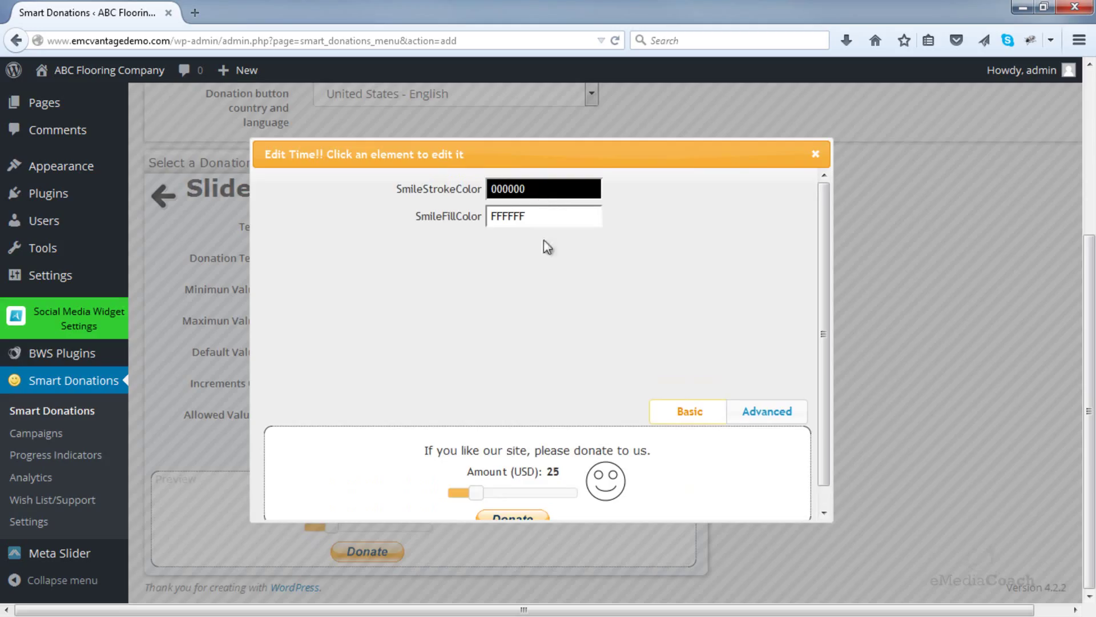
{"action": "scroll", "coordinate": [573, 403], "scroll_direction": "down", "scroll_amount": 1}
{"action": "left_click", "coordinate": [557, 426]}
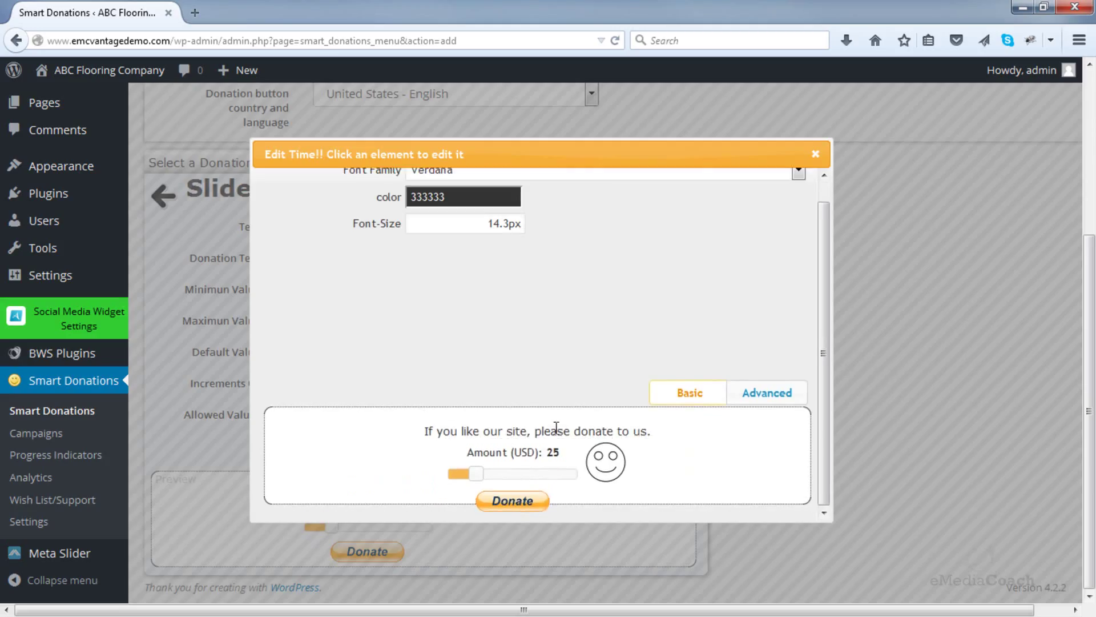
{"action": "scroll", "coordinate": [556, 420], "scroll_direction": "up", "scroll_amount": 1}
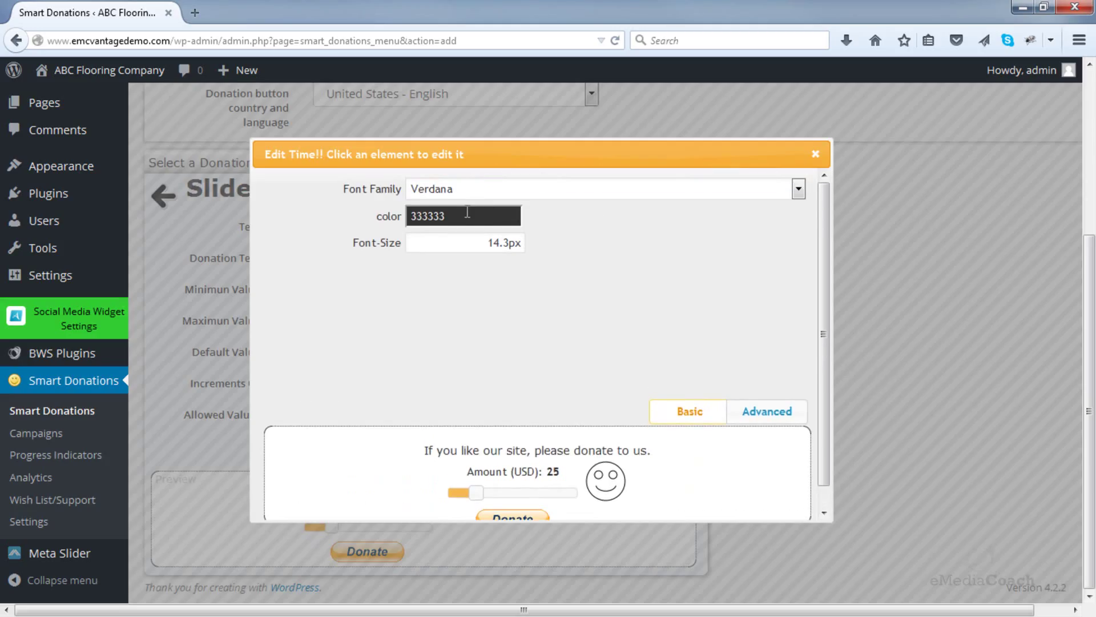
{"action": "left_click", "coordinate": [469, 193]}
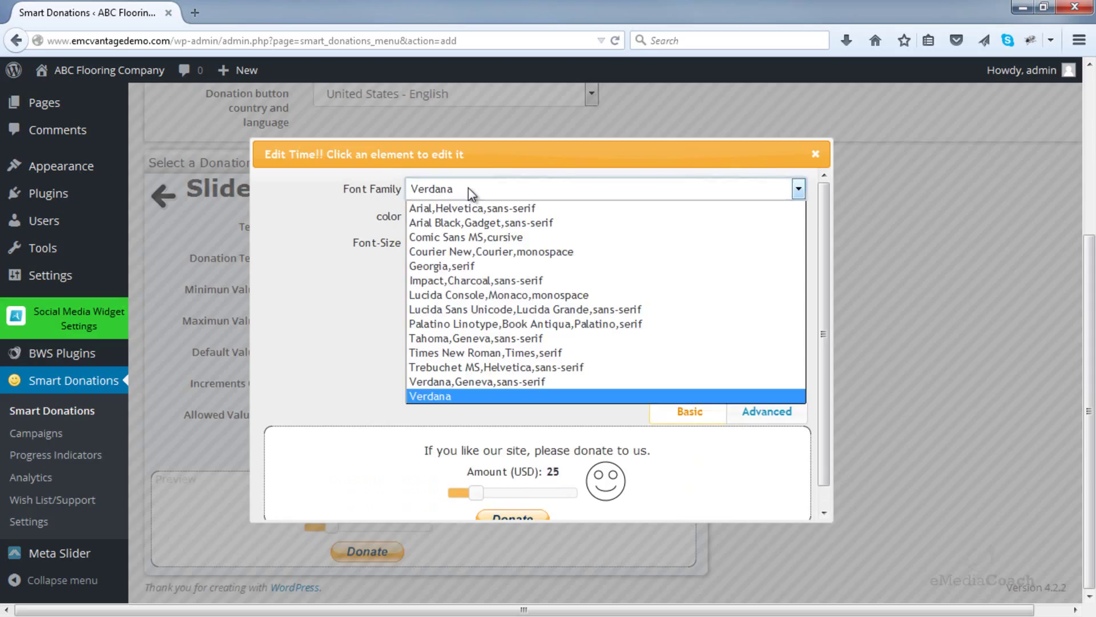
{"action": "left_click", "coordinate": [358, 313]}
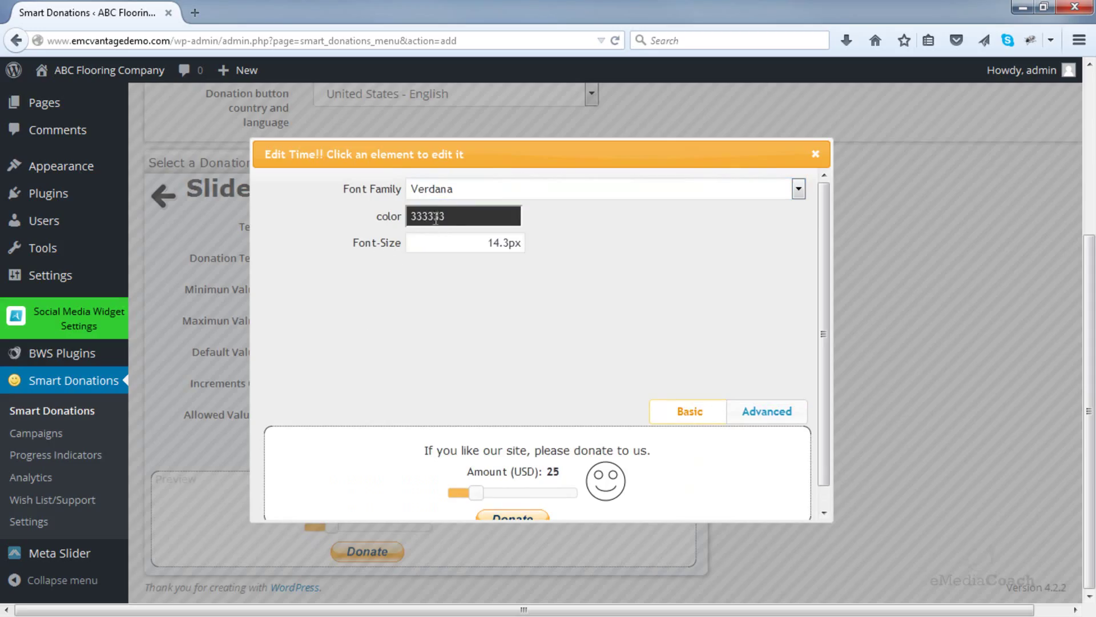
{"action": "left_click", "coordinate": [814, 158]}
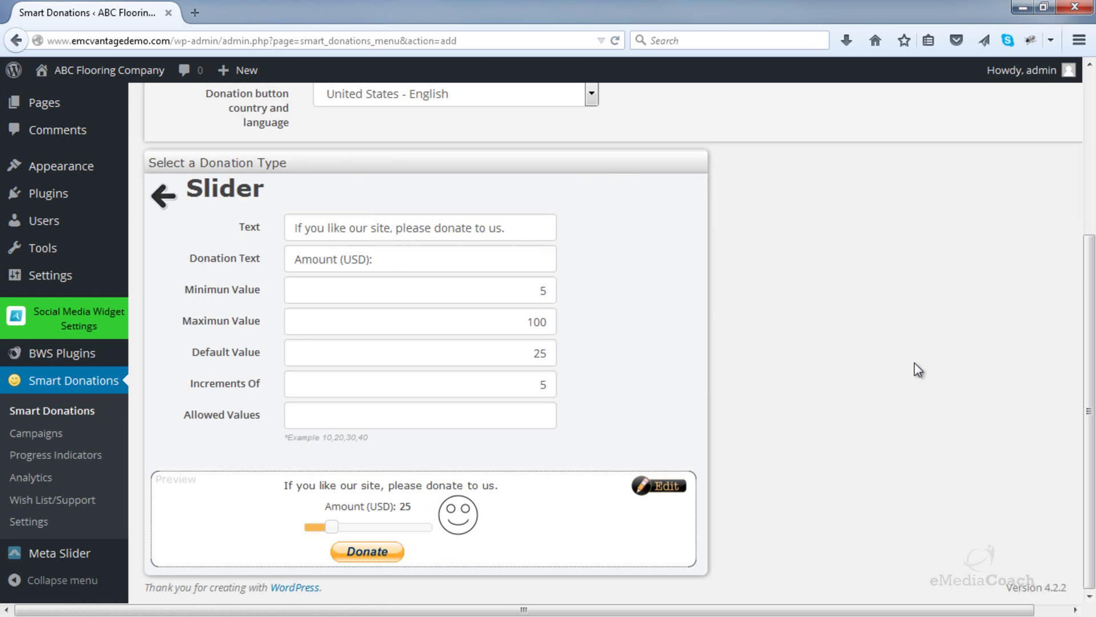
Set the 'If you like our site' prompt's font size to 16px
{"action": "left_click", "coordinate": [664, 486]}
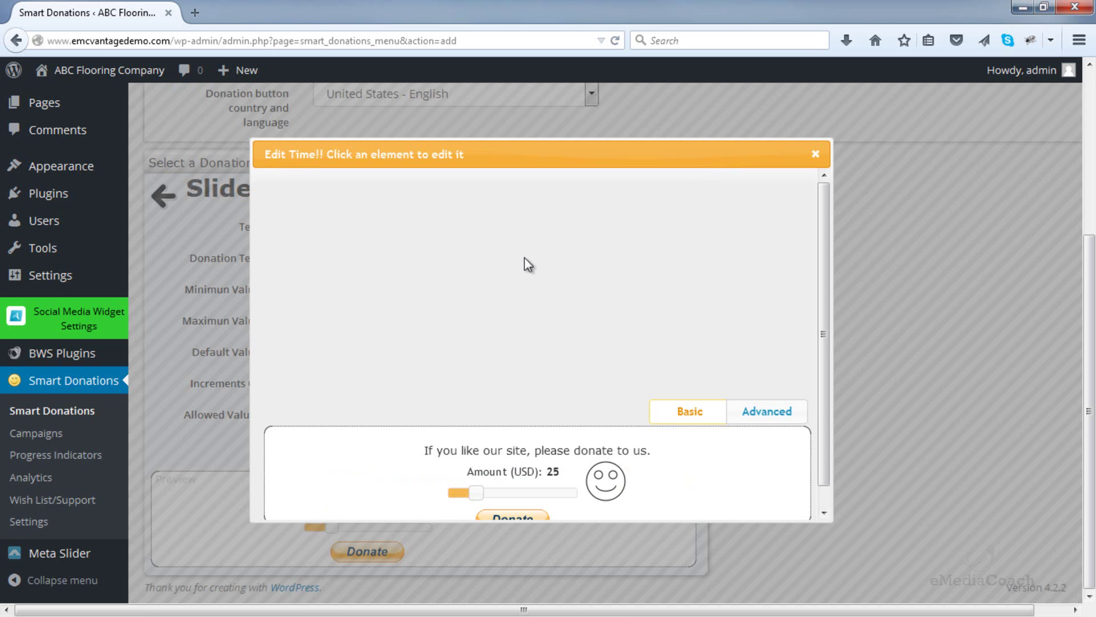
{"action": "left_click", "coordinate": [517, 450]}
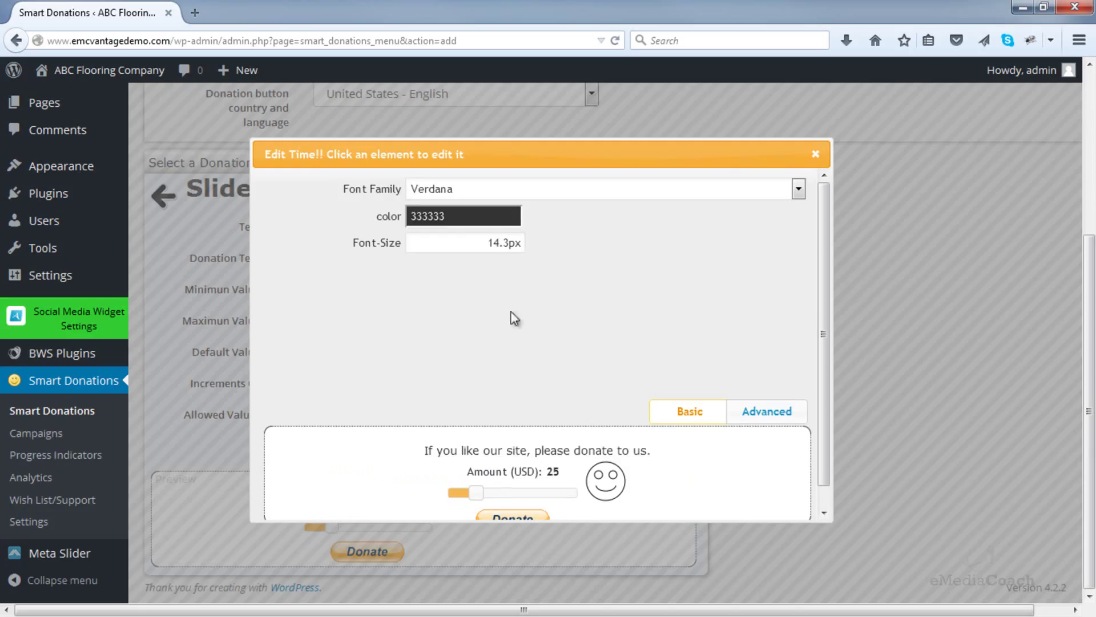
{"action": "left_click_drag", "start_coordinate": [480, 243], "coordinate": [597, 244]}
{"action": "type", "text": "16px"}
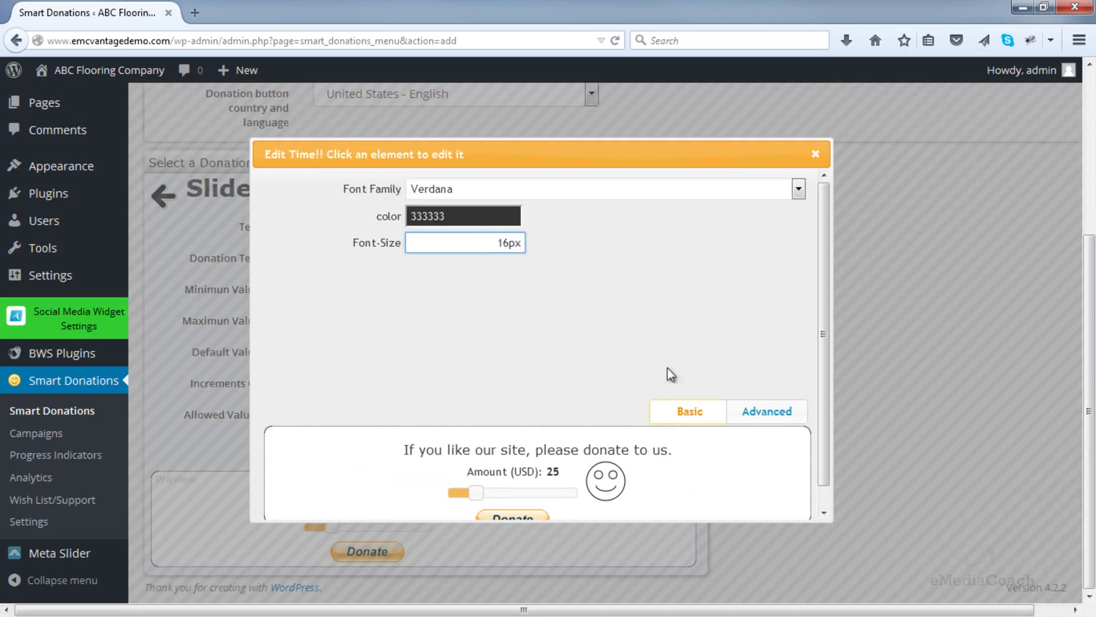
{"action": "left_click", "coordinate": [816, 155]}
{"action": "scroll", "coordinate": [836, 302], "scroll_direction": "up", "scroll_amount": 5}
{"action": "left_click", "coordinate": [758, 176]}
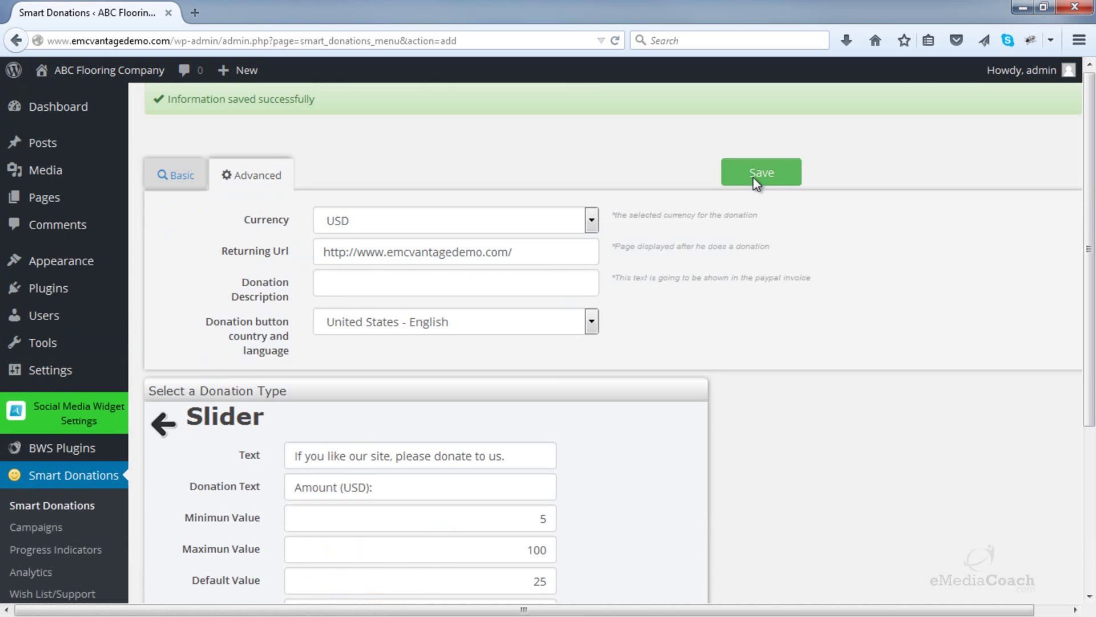
{"action": "scroll", "coordinate": [785, 266], "scroll_direction": "down", "scroll_amount": 5}
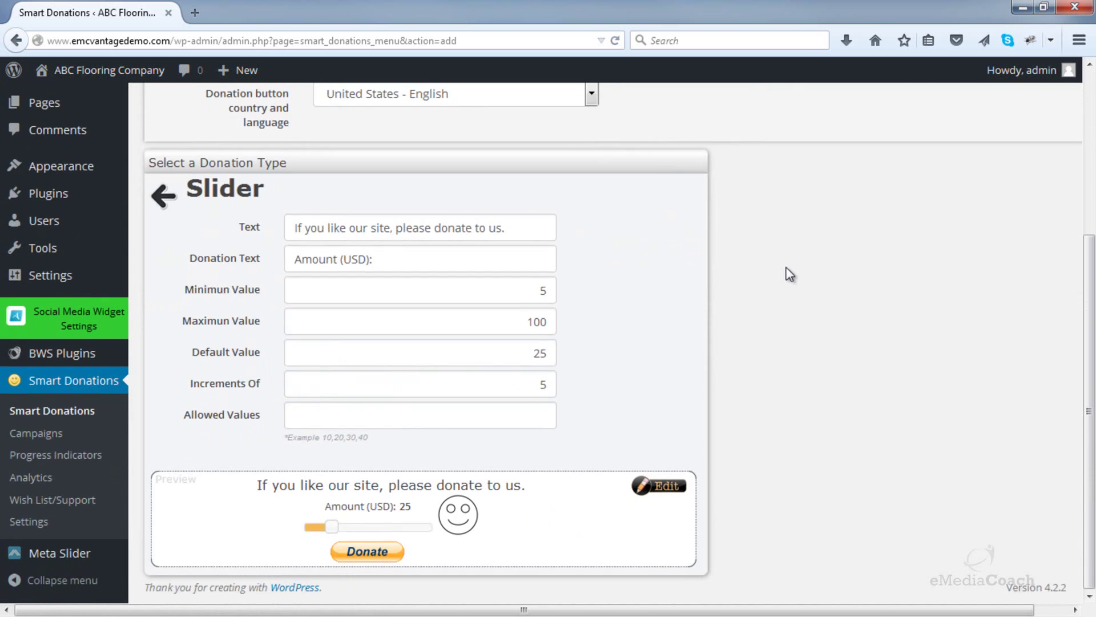
{"action": "scroll", "coordinate": [788, 272], "scroll_direction": "up", "scroll_amount": 3}
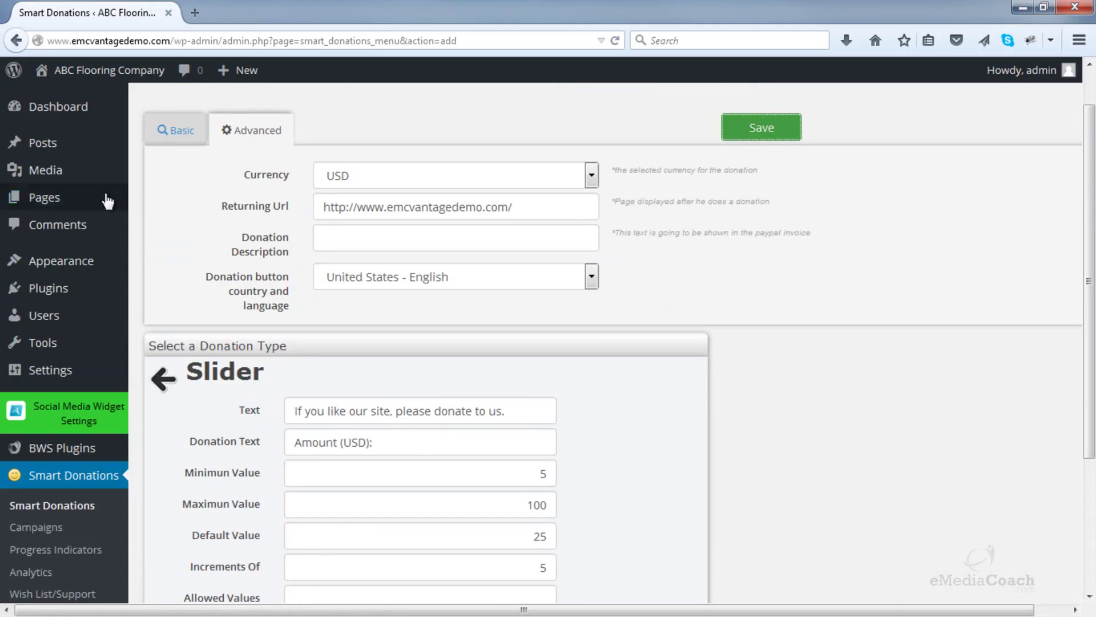
{"action": "mouse_move", "coordinate": [44, 102]}
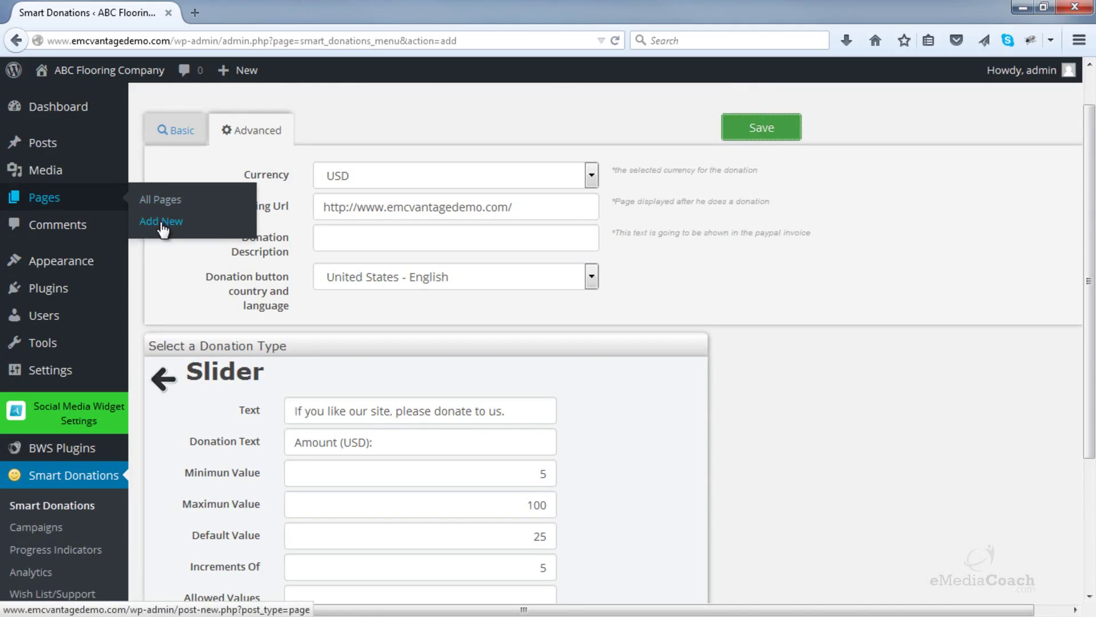
Create a new page titled 'Donate to Us' and move into its body
{"action": "left_click", "coordinate": [163, 224]}
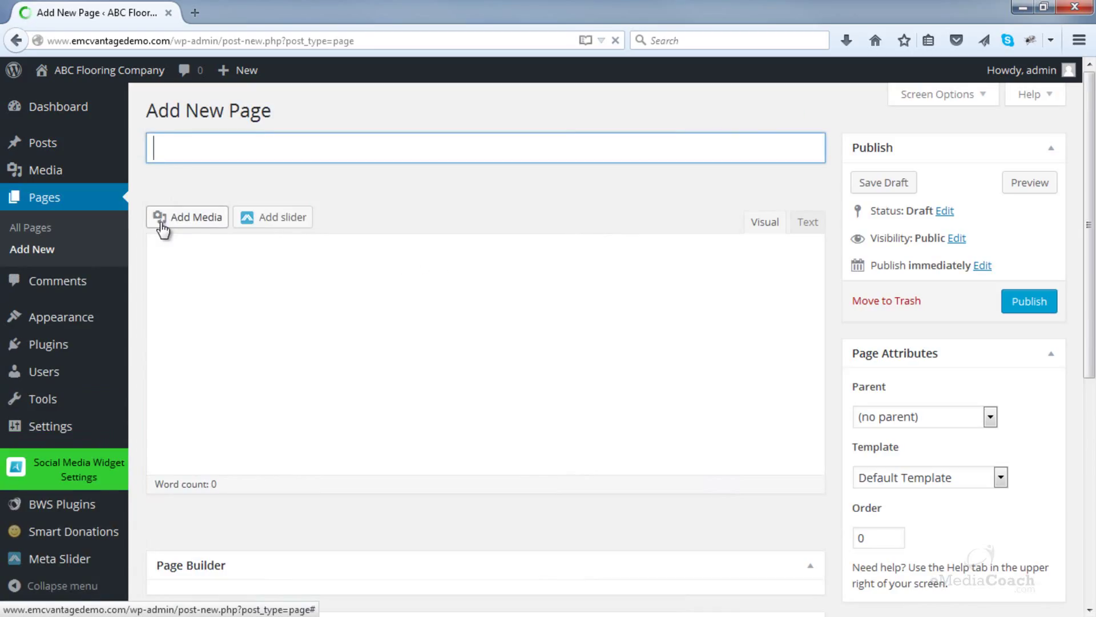
{"action": "type", "text": "Do"}
{"action": "type", "text": "nate to "}
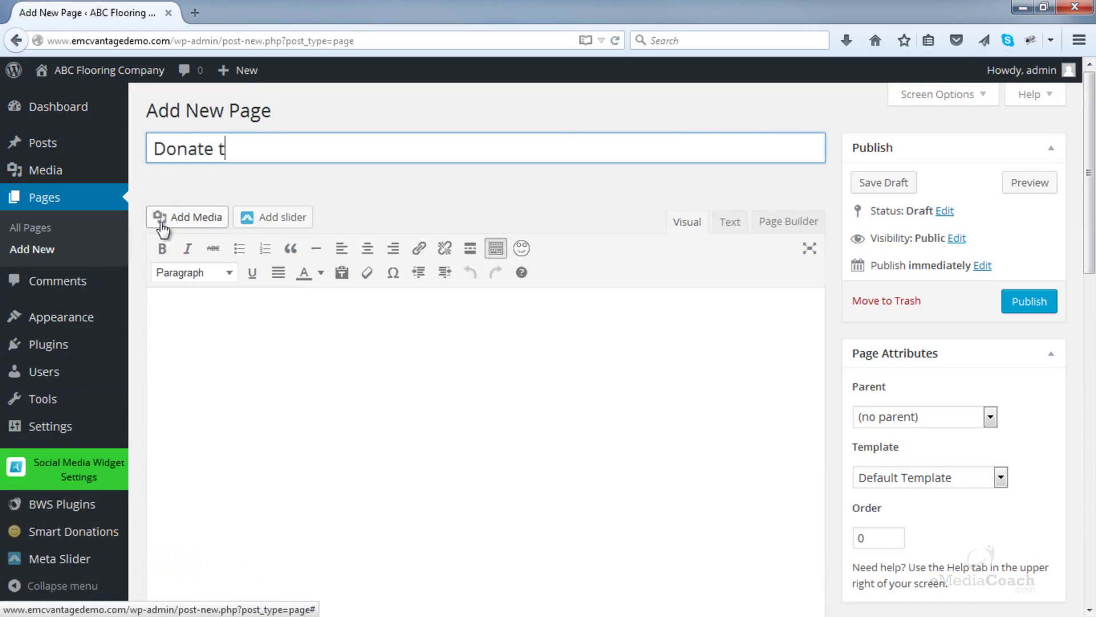
{"action": "type", "text": "us"}
{"action": "key", "text": "BackSpace"}
{"action": "key", "text": "BackSpace"}
{"action": "type", "text": "Us"}
{"action": "left_click", "coordinate": [266, 419]}
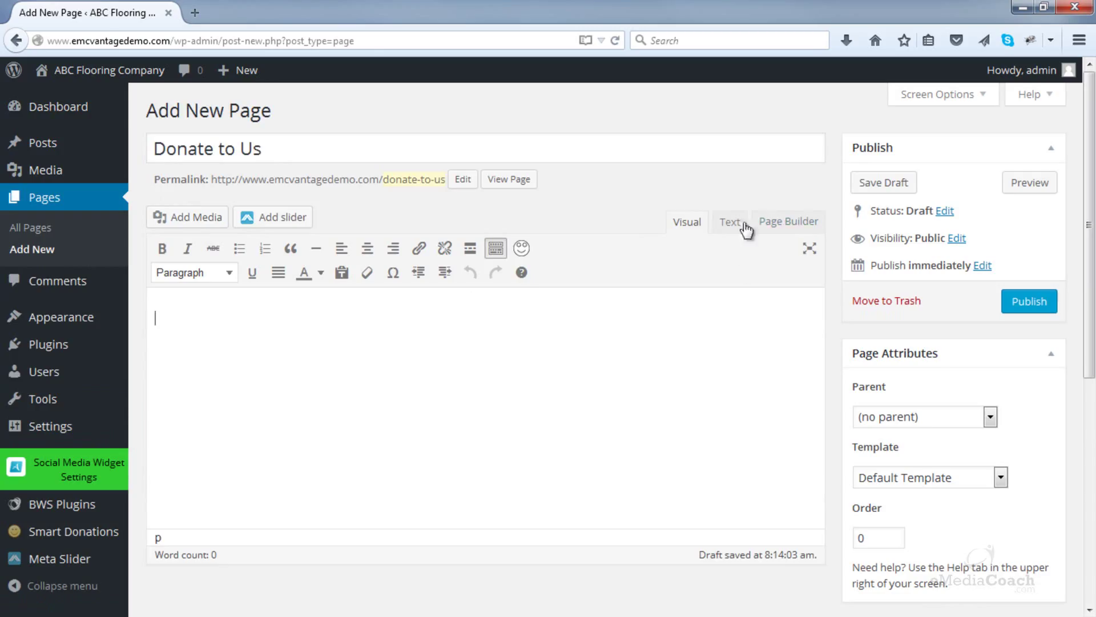
Insert the 'Donate to Us' Smart Donations shortcode into the page body
{"action": "left_click", "coordinate": [522, 251]}
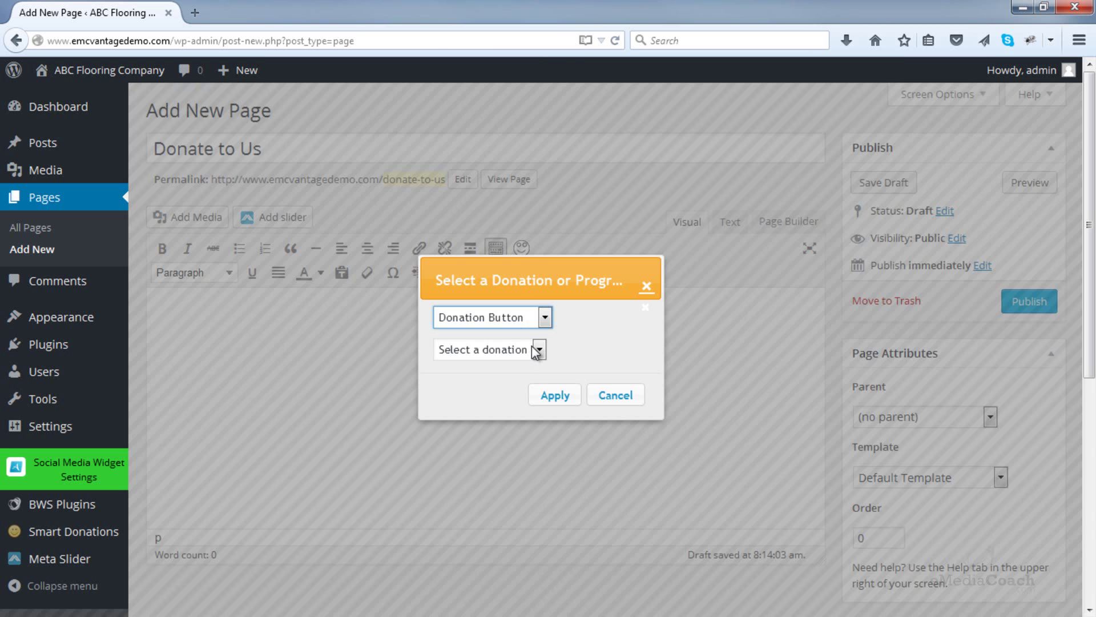
{"action": "left_click", "coordinate": [539, 350]}
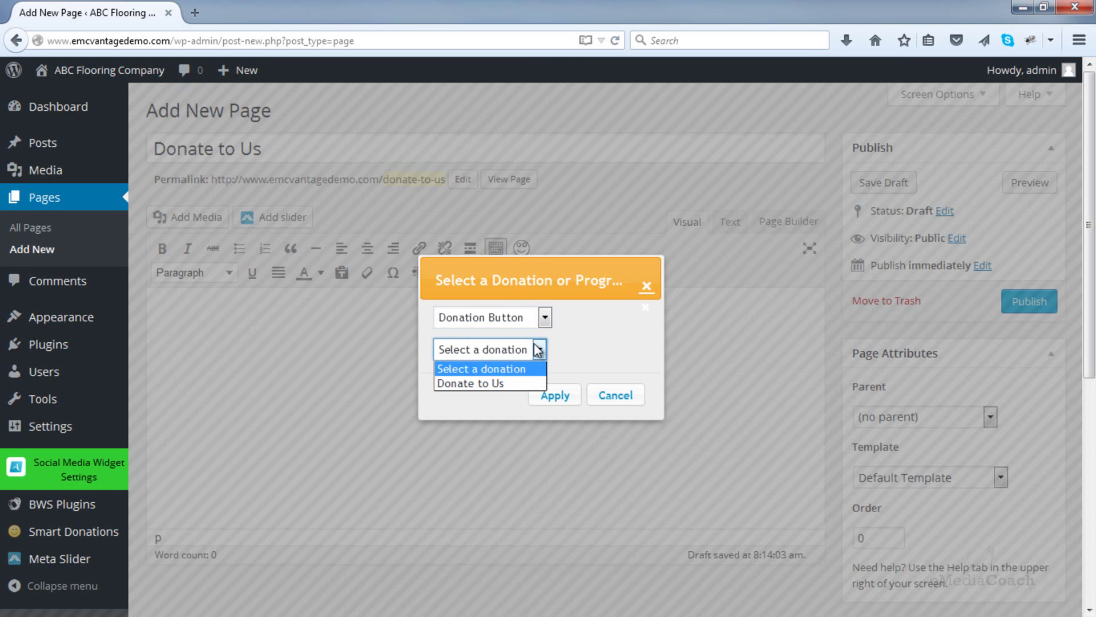
{"action": "left_click", "coordinate": [484, 385]}
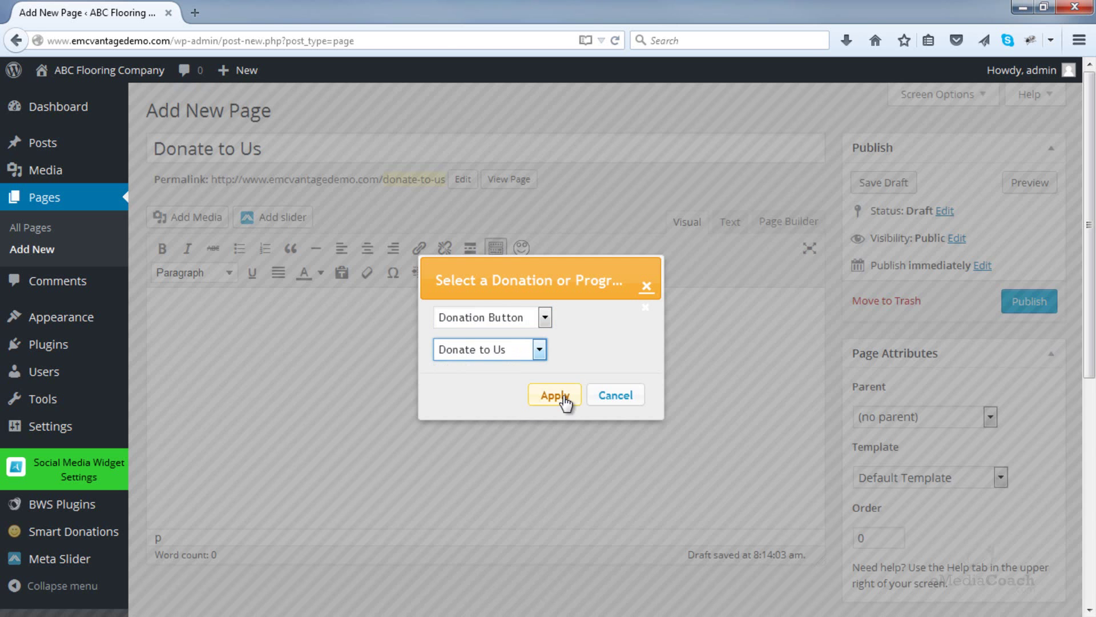
{"action": "left_click", "coordinate": [563, 400]}
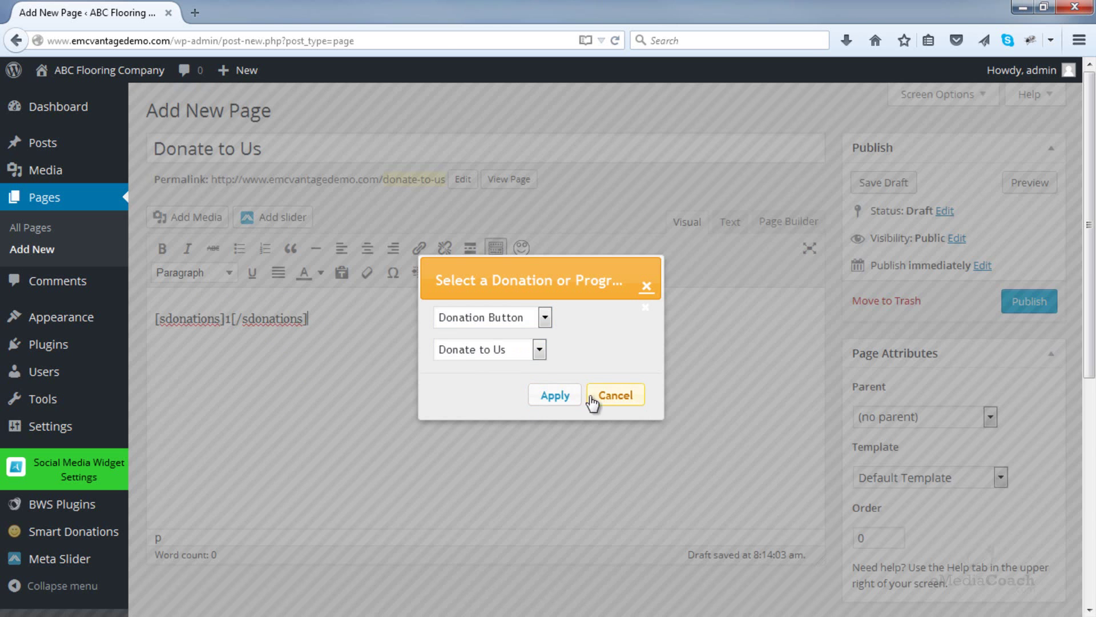
{"action": "left_click", "coordinate": [632, 398]}
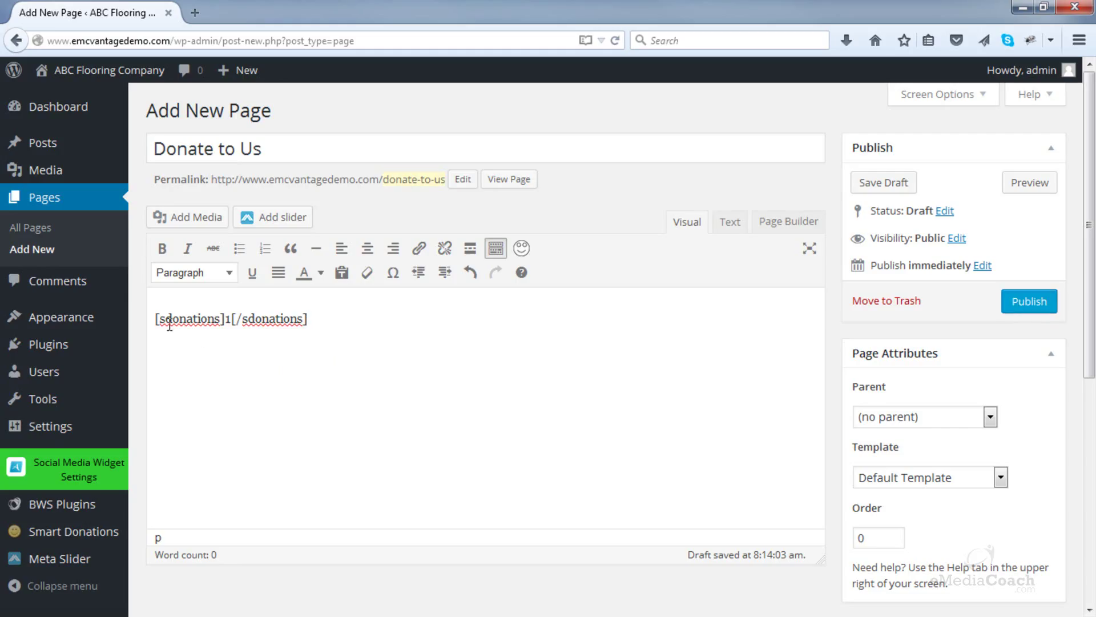
Add an intro paragraph asking visitors to donate above the shortcode, then publish the page
{"action": "key", "text": "Return"}
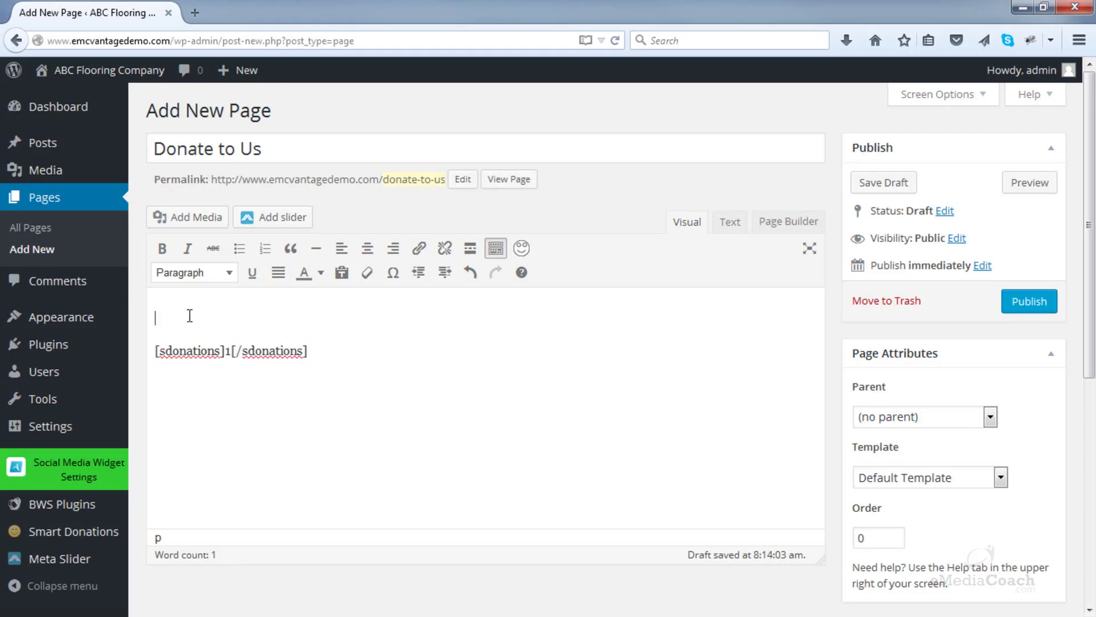
{"action": "type", "text": "Hi there, do you love what we do? Then please help by donation to us"}
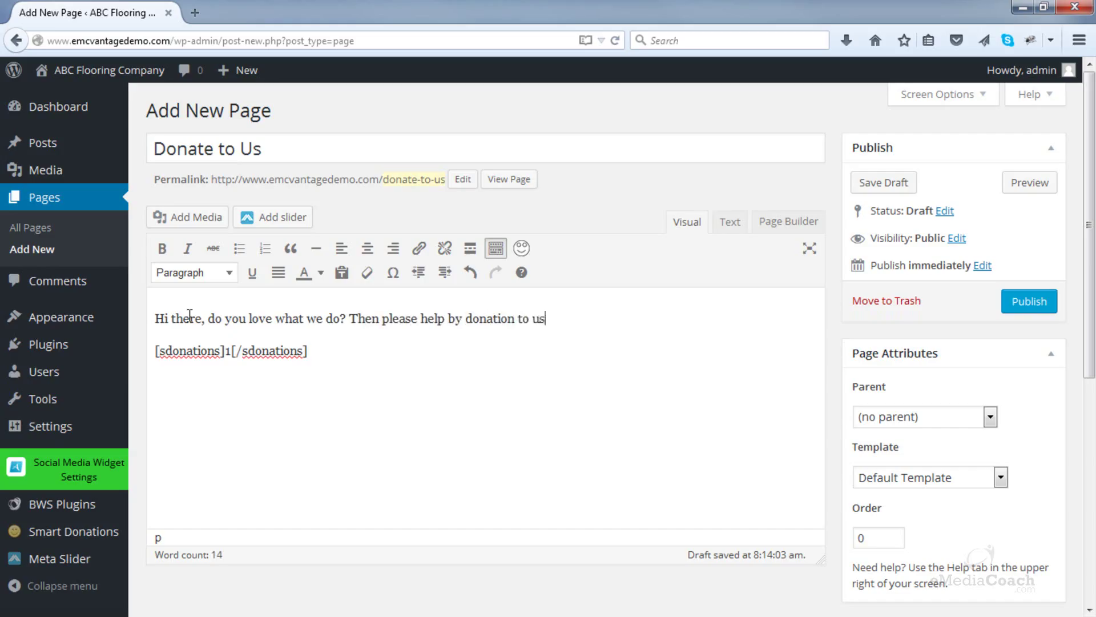
{"action": "type", "text": "We tah"}
{"action": "key", "text": "BackSpace"}
{"action": "type", "text": "hank you in advance!"}
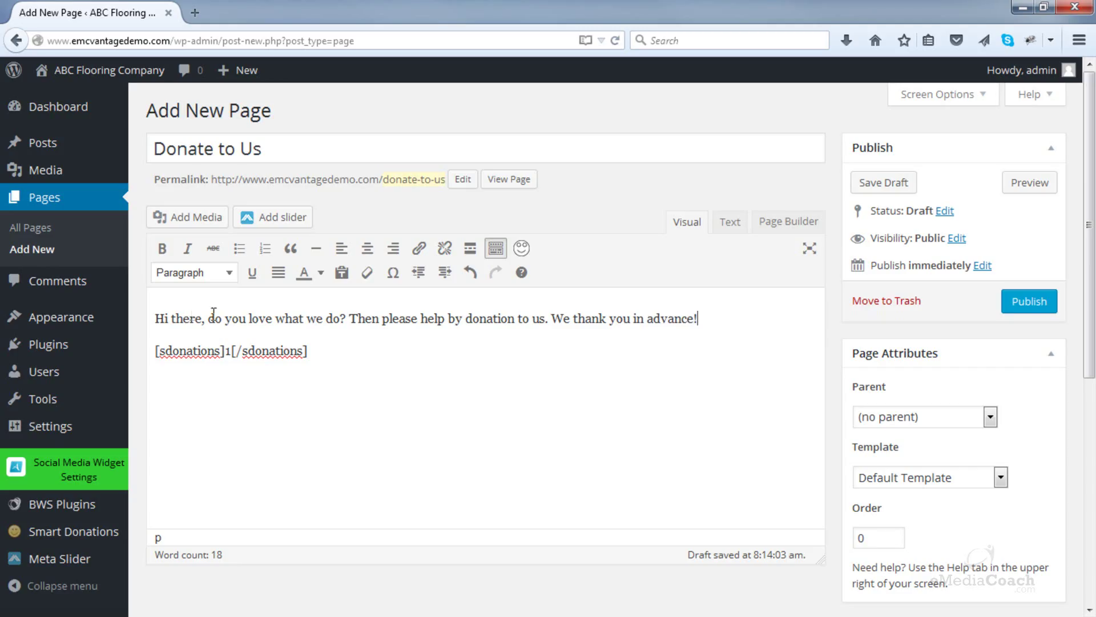
{"action": "left_click", "coordinate": [1024, 305]}
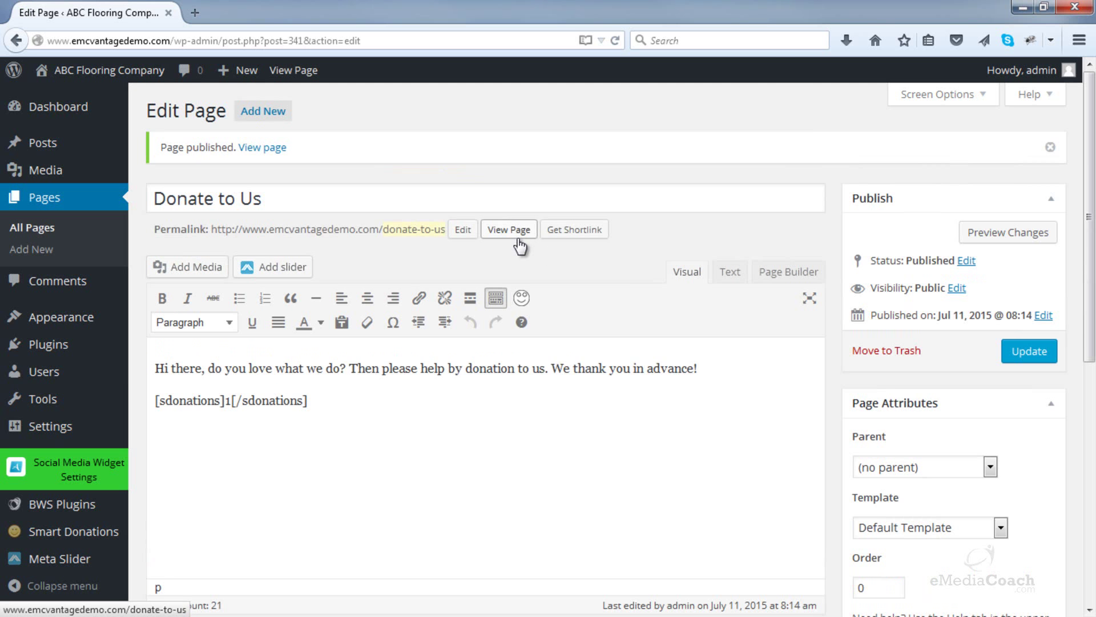
{"action": "right_click", "coordinate": [519, 243]}
Open the published Donate to Us page in a new tab and review it
{"action": "left_click", "coordinate": [543, 251]}
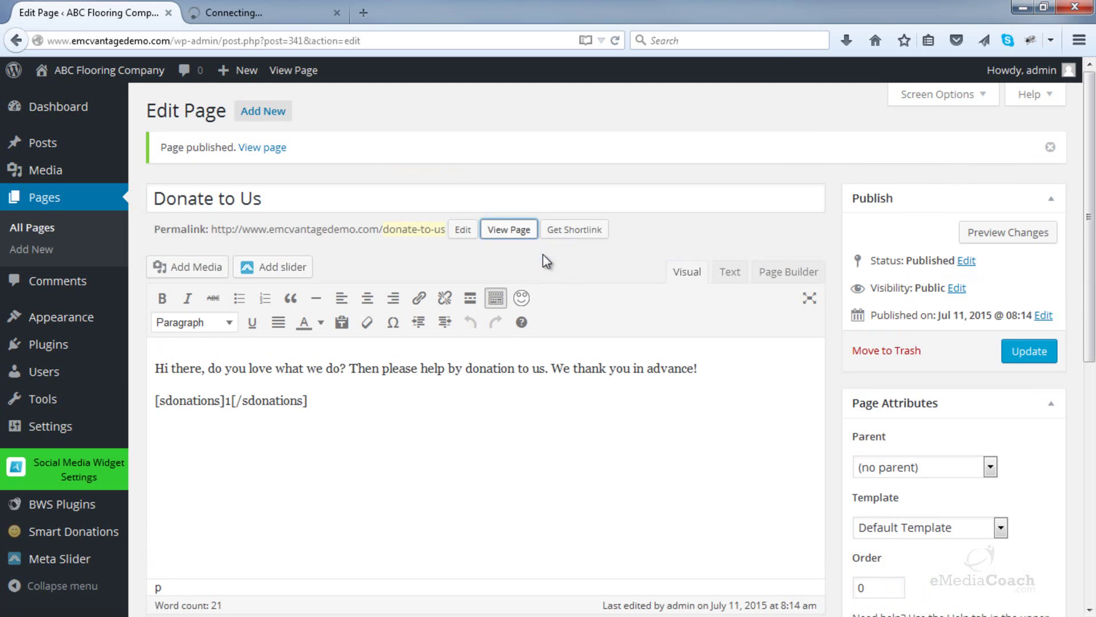
{"action": "left_click", "coordinate": [296, 5]}
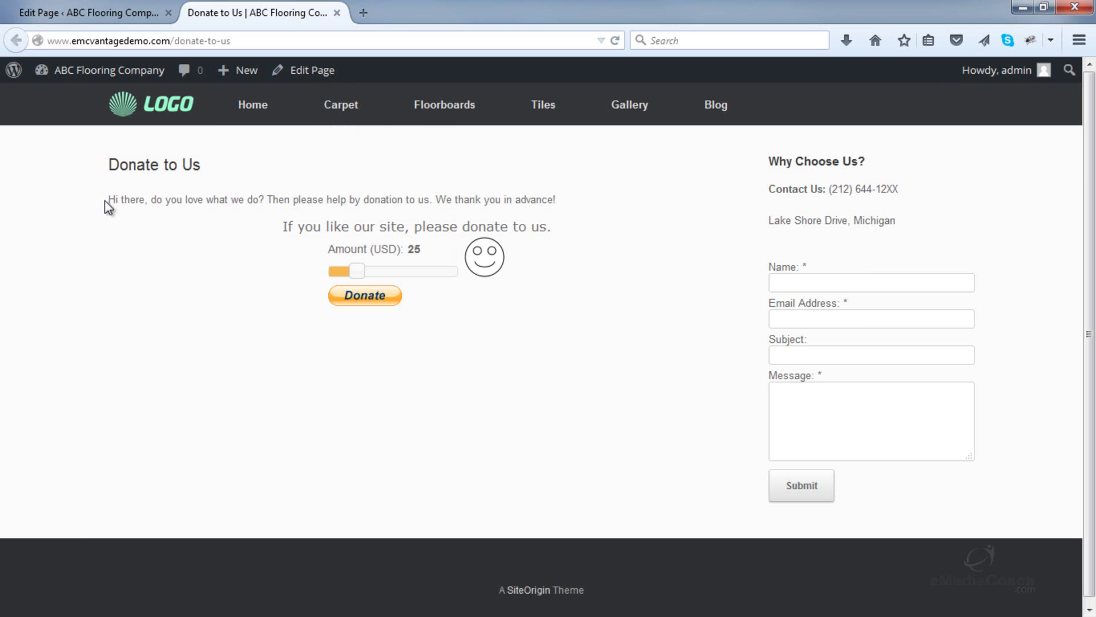
{"action": "left_click", "coordinate": [112, 12]}
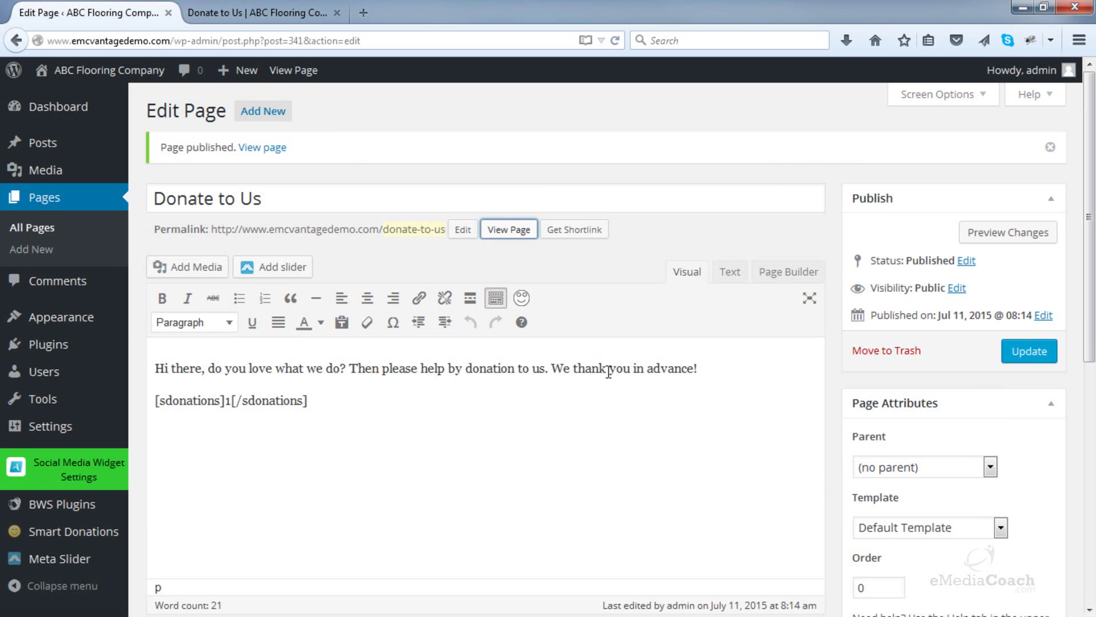
Delete the greeting paragraph, update the page, and reload the live page
{"action": "triple_click", "coordinate": [547, 359]}
{"action": "key", "text": "Delete"}
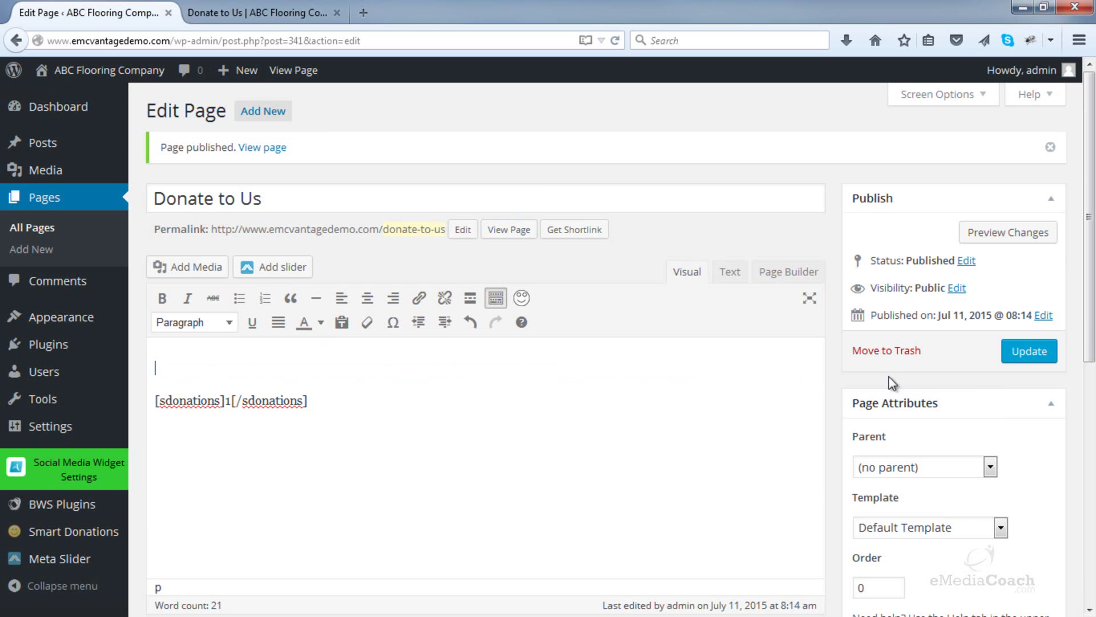
{"action": "key", "text": "Delete"}
{"action": "left_click", "coordinate": [1024, 352]}
{"action": "left_click", "coordinate": [285, 7]}
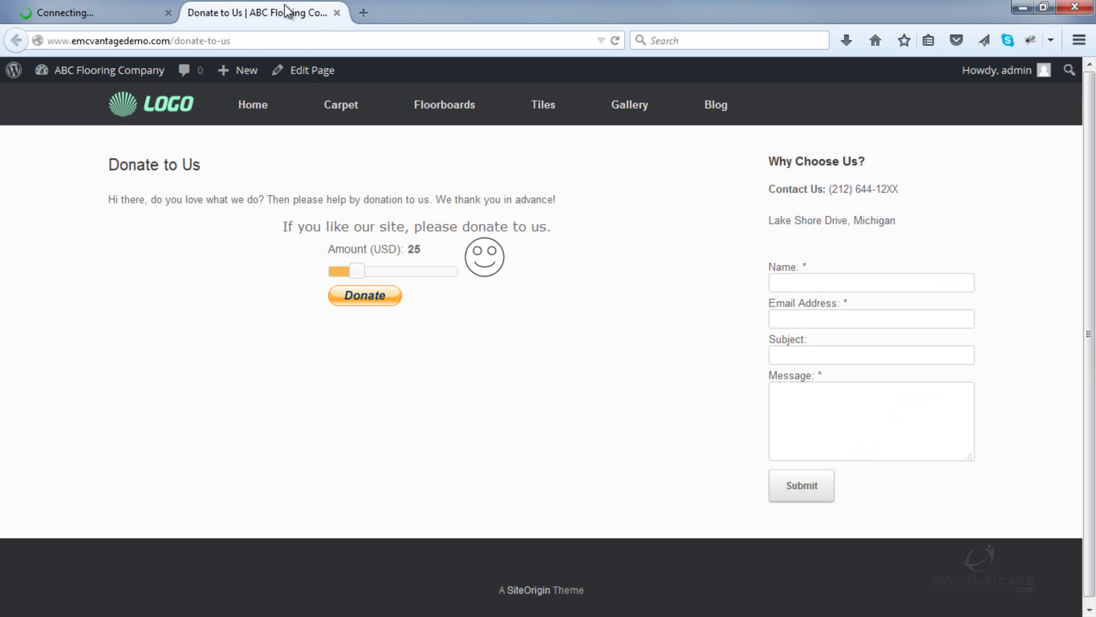
{"action": "key", "text": "F5"}
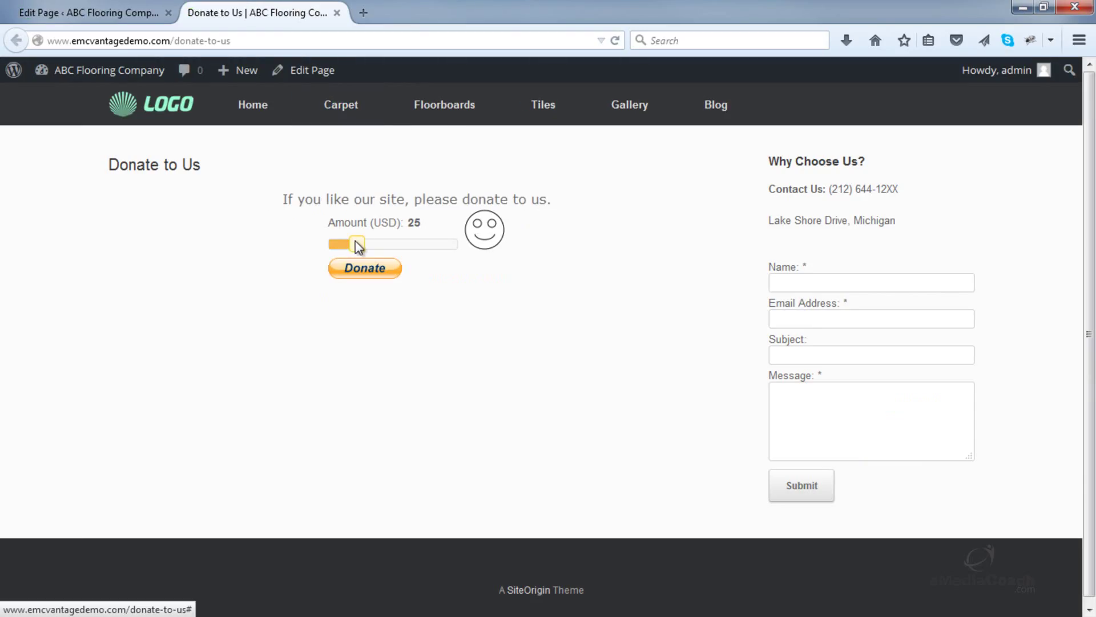
Adjust the live donation slider, first lowering it to 20, then raising it to $65
{"action": "left_click_drag", "start_coordinate": [355, 244], "coordinate": [346, 244]}
{"action": "mouse_move", "coordinate": [398, 244]}
{"action": "left_mouse_down"}
{"action": "mouse_move", "coordinate": [441, 245]}
{"action": "mouse_move", "coordinate": [384, 246]}
{"action": "mouse_move", "coordinate": [407, 243]}
{"action": "left_mouse_up"}
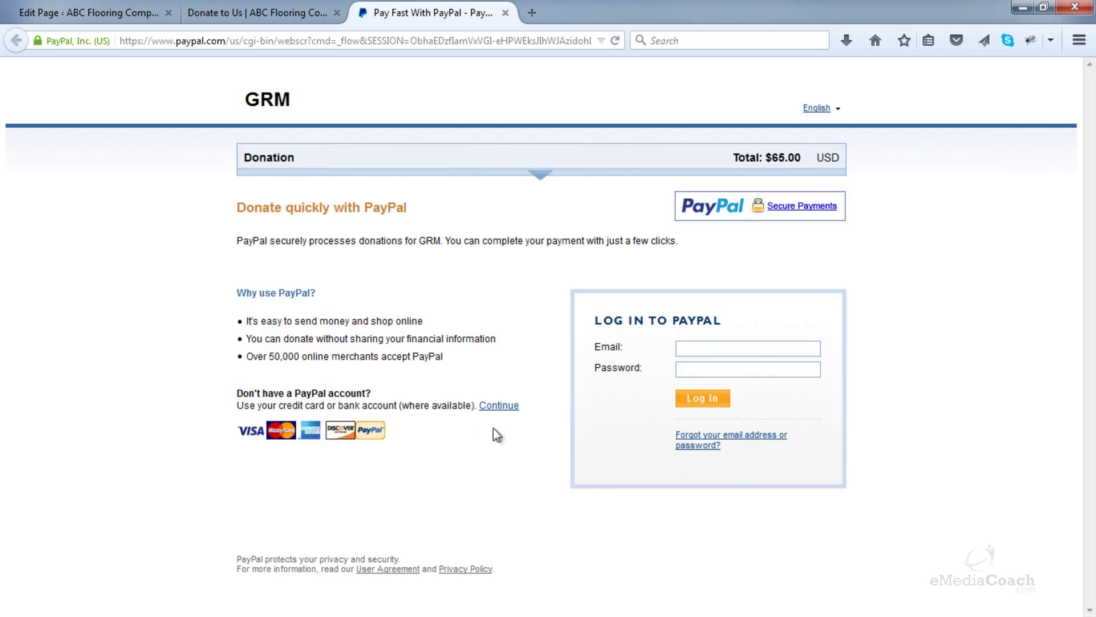
Continue to PayPal's card billing form without an account, then return to the Donate to Us tab
{"action": "left_click", "coordinate": [506, 408]}
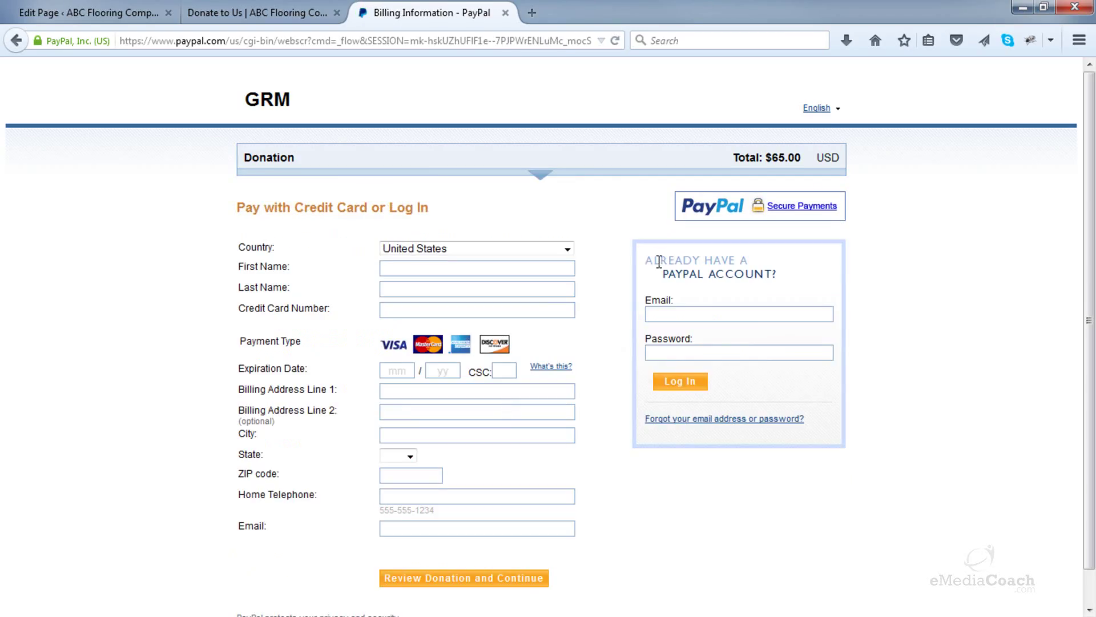
{"action": "scroll", "coordinate": [660, 259], "scroll_direction": "down", "scroll_amount": 1}
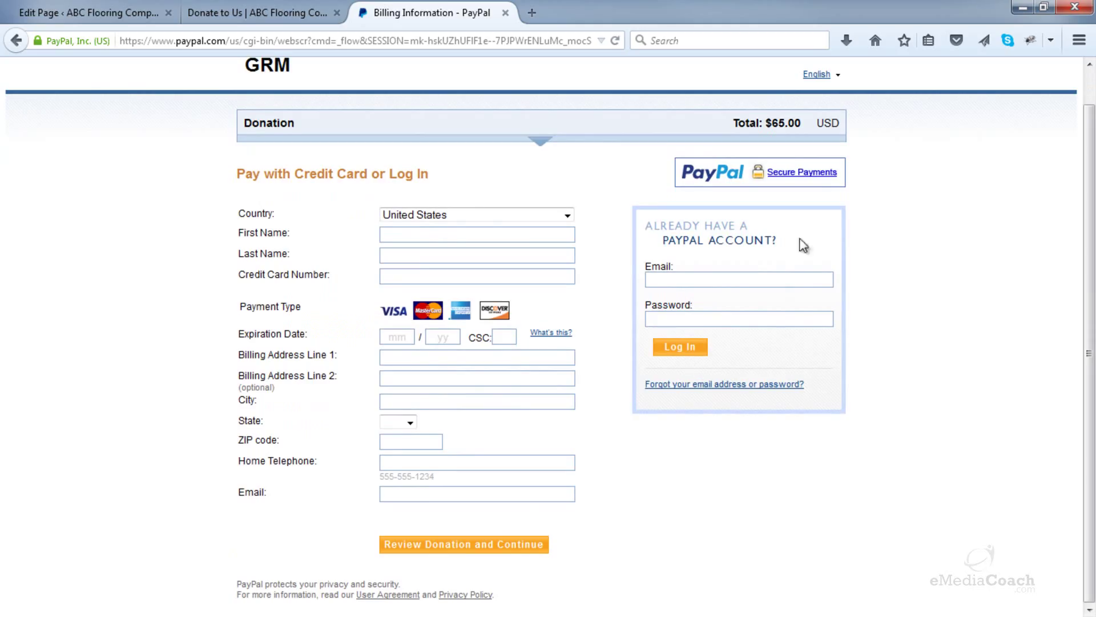
{"action": "scroll", "coordinate": [719, 130], "scroll_direction": "up", "scroll_amount": 1}
{"action": "scroll", "coordinate": [718, 131], "scroll_direction": "up", "scroll_amount": 1}
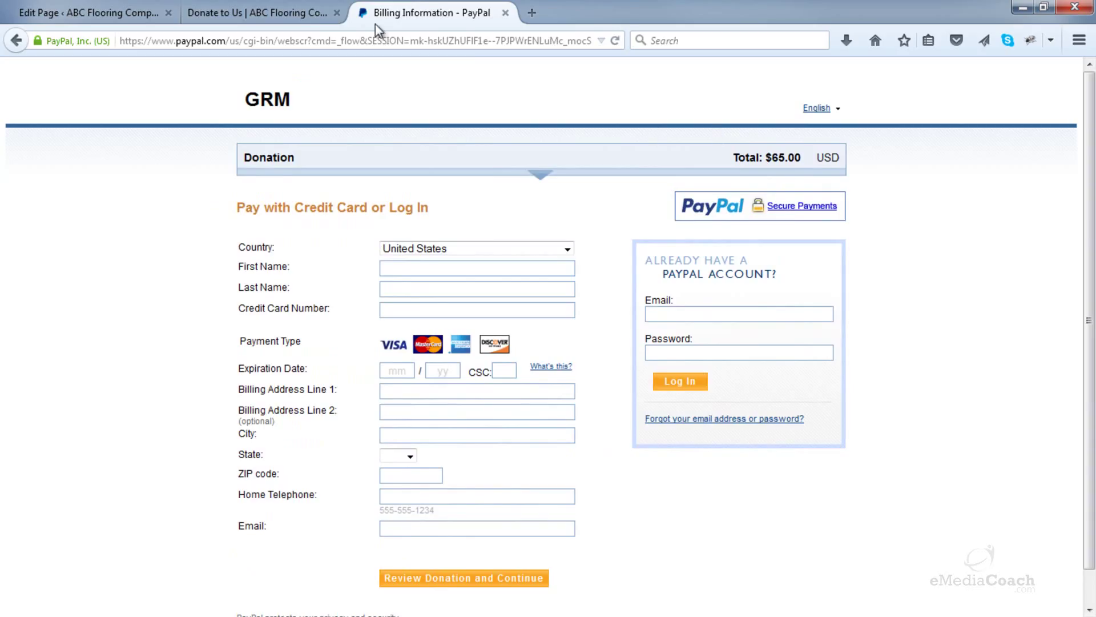
{"action": "left_click", "coordinate": [299, 17]}
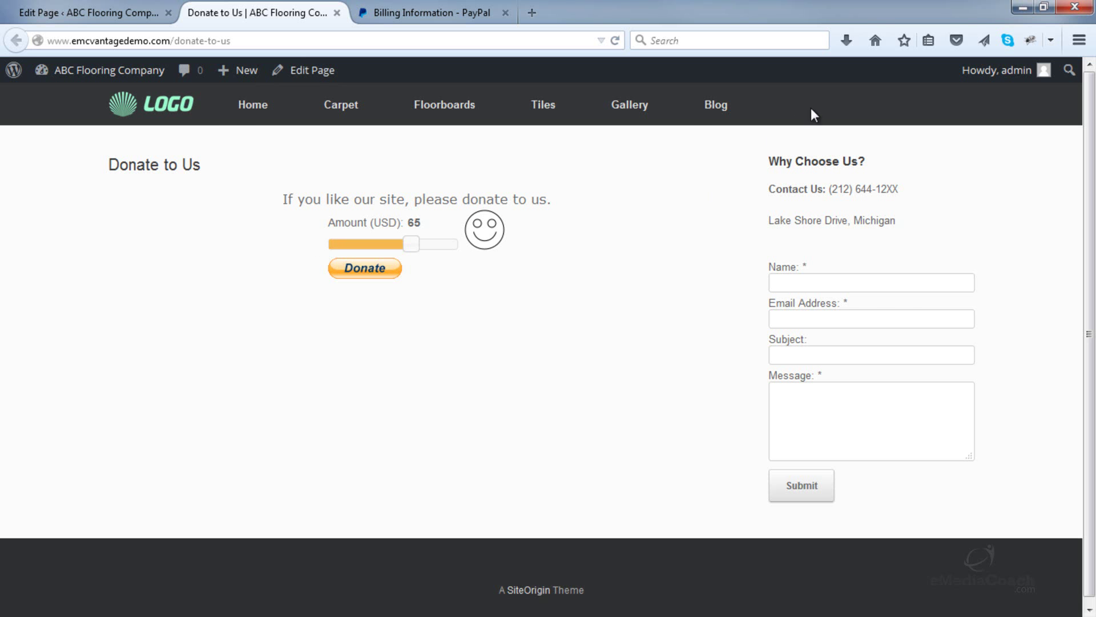
Expand Custom Links on the Menus screen and copy the donate-to-us page address
{"action": "left_click", "coordinate": [109, 15]}
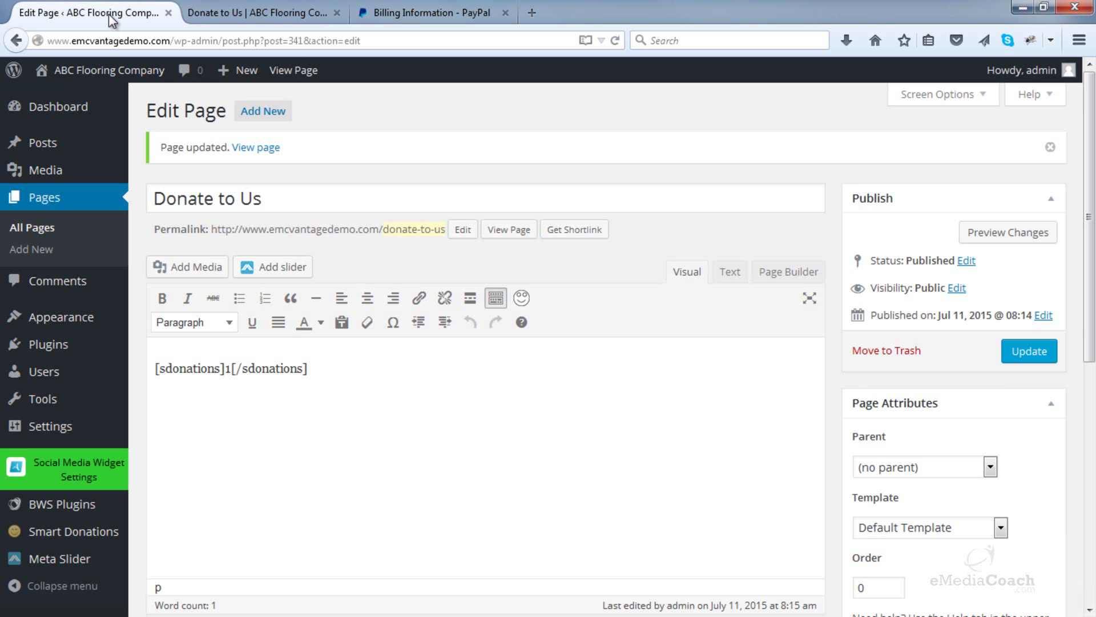
{"action": "mouse_move", "coordinate": [61, 317]}
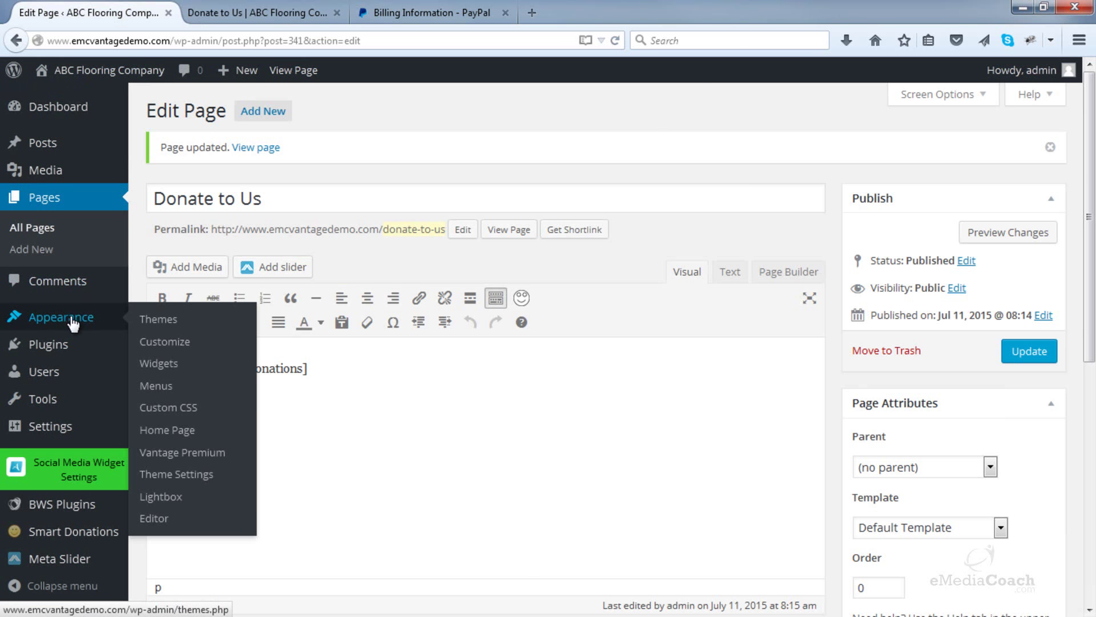
{"action": "left_click", "coordinate": [170, 388]}
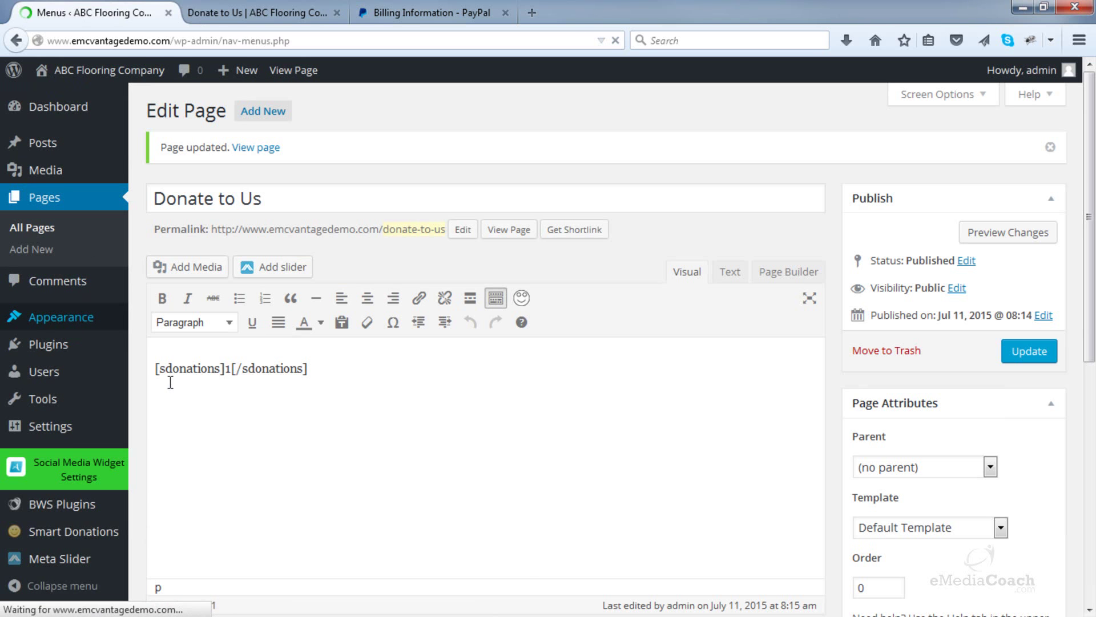
{"action": "scroll", "coordinate": [291, 311], "scroll_direction": "down", "scroll_amount": 2}
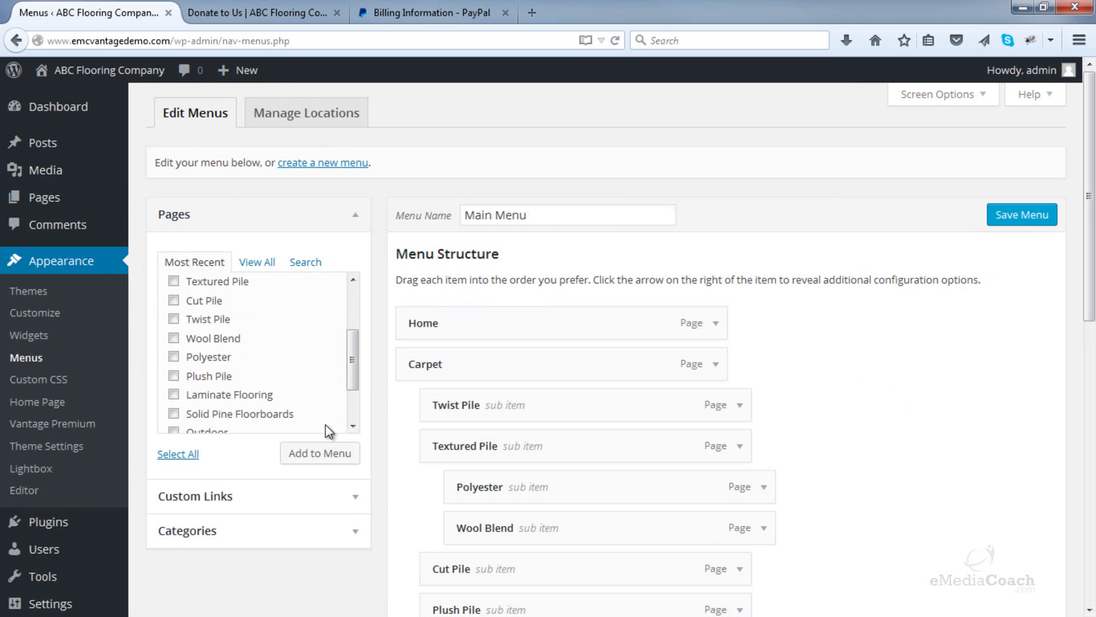
{"action": "left_click", "coordinate": [347, 511]}
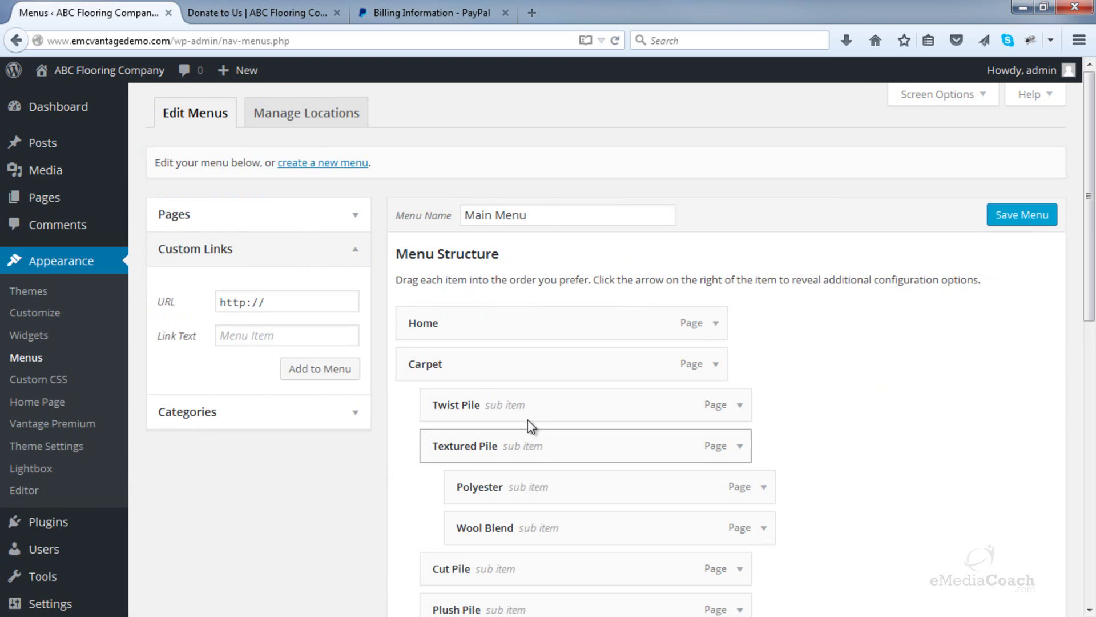
{"action": "scroll", "coordinate": [381, 229], "scroll_direction": "down", "scroll_amount": 3}
{"action": "scroll", "coordinate": [382, 229], "scroll_direction": "up", "scroll_amount": 2}
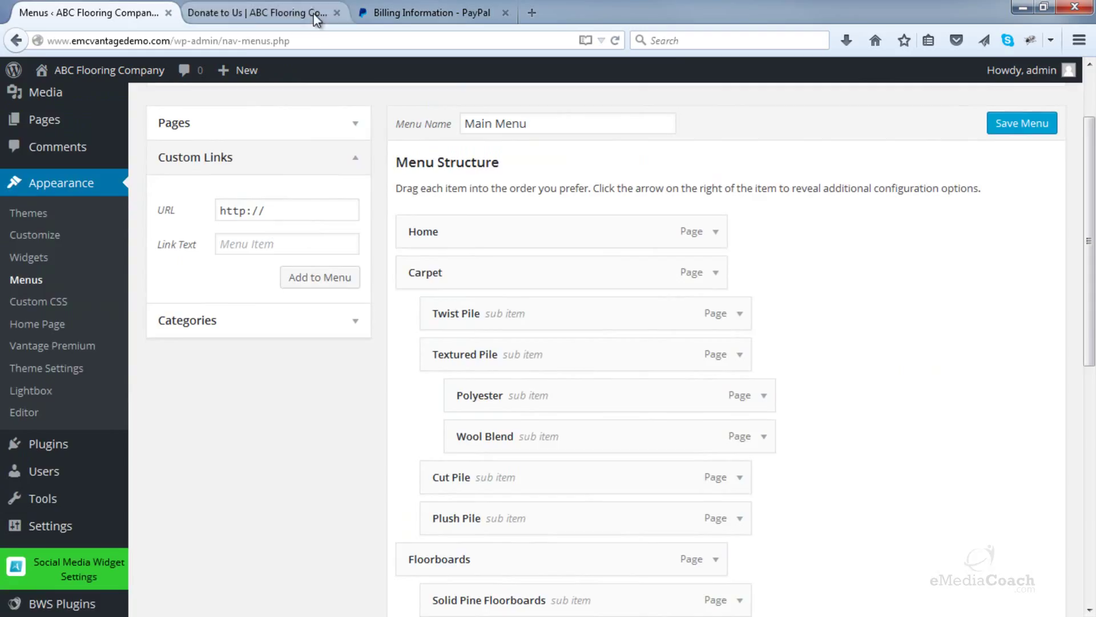
{"action": "left_click", "coordinate": [300, 13]}
{"action": "left_click", "coordinate": [225, 41]}
{"action": "right_click", "coordinate": [232, 42]}
{"action": "left_click", "coordinate": [244, 93]}
Add a Donate custom link with that address after Blog and save the Main Menu
{"action": "left_click", "coordinate": [125, 10]}
{"action": "triple_click", "coordinate": [291, 211]}
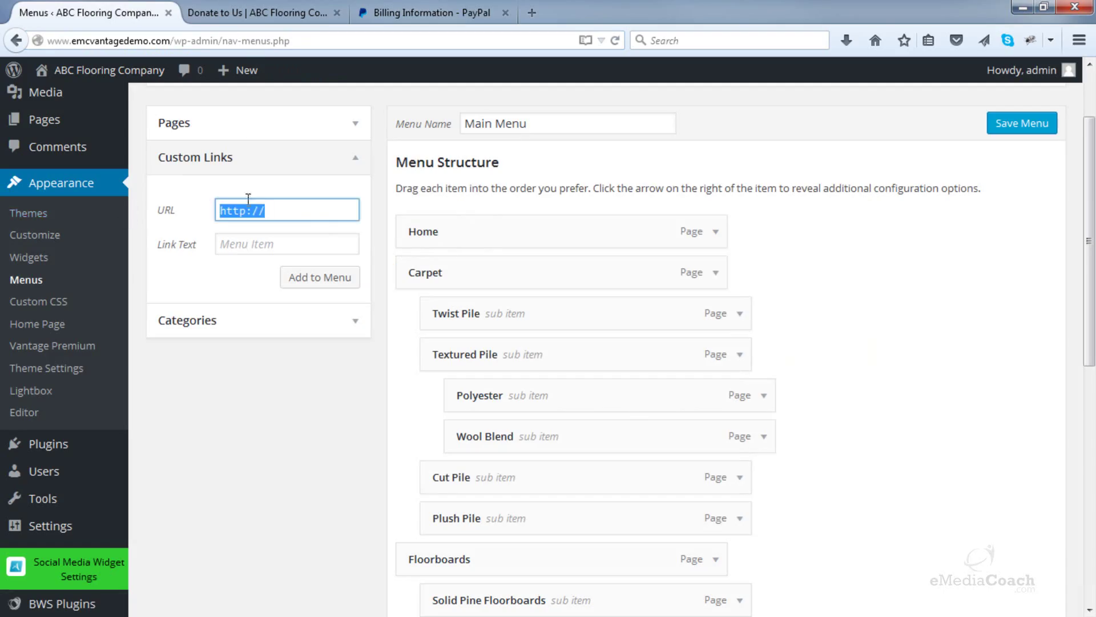
{"action": "key", "text": "ctrl+v"}
{"action": "left_click", "coordinate": [265, 244]}
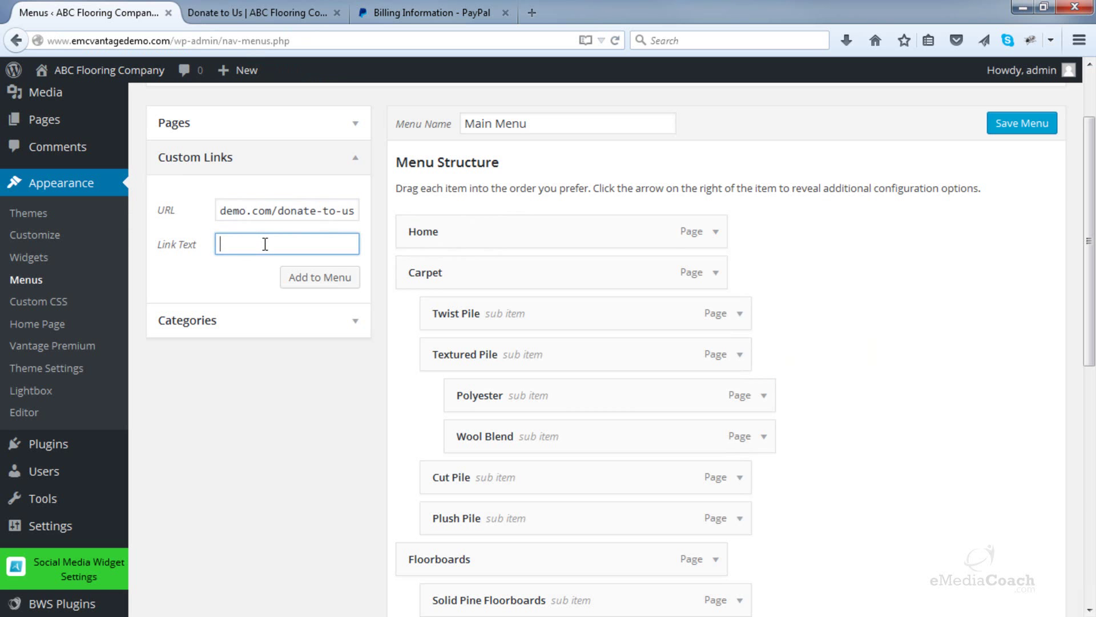
{"action": "type", "text": "nate"}
{"action": "left_click", "coordinate": [329, 281]}
{"action": "scroll", "coordinate": [834, 253], "scroll_direction": "down", "scroll_amount": 10}
{"action": "mouse_move", "coordinate": [498, 437]}
{"action": "left_mouse_down"}
{"action": "mouse_move", "coordinate": [506, 355]}
{"action": "mouse_move", "coordinate": [503, 411]}
{"action": "mouse_move", "coordinate": [515, 435]}
{"action": "left_mouse_up"}
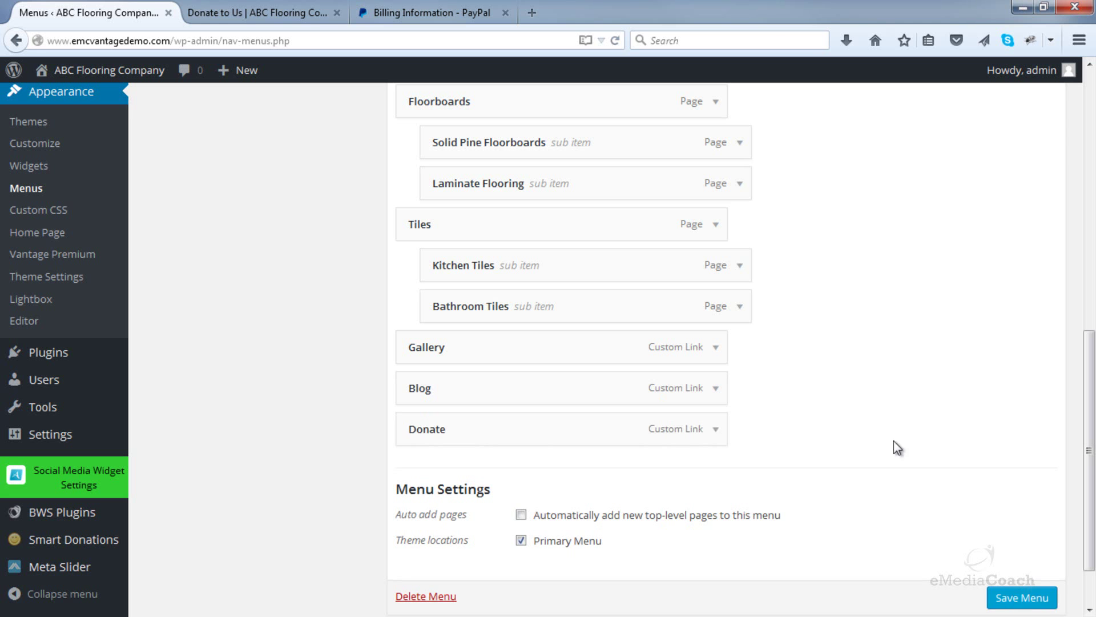
{"action": "left_click", "coordinate": [1015, 599]}
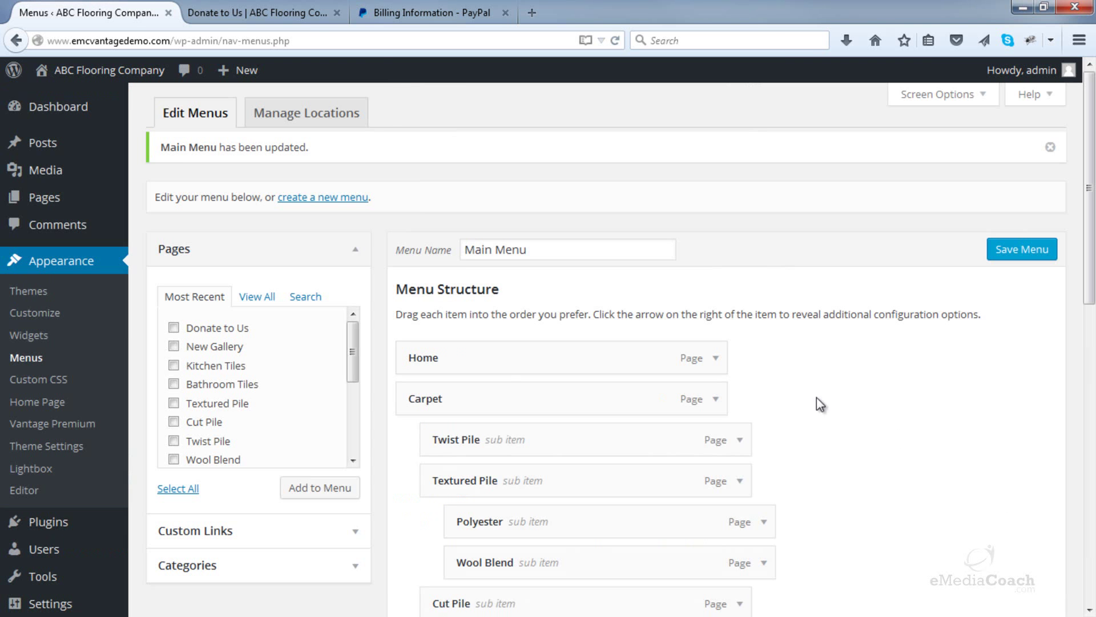
Reload the site, open the page via the new Donate menu item, and test a $55 slider donation
{"action": "left_click", "coordinate": [286, 23]}
{"action": "left_click", "coordinate": [614, 40]}
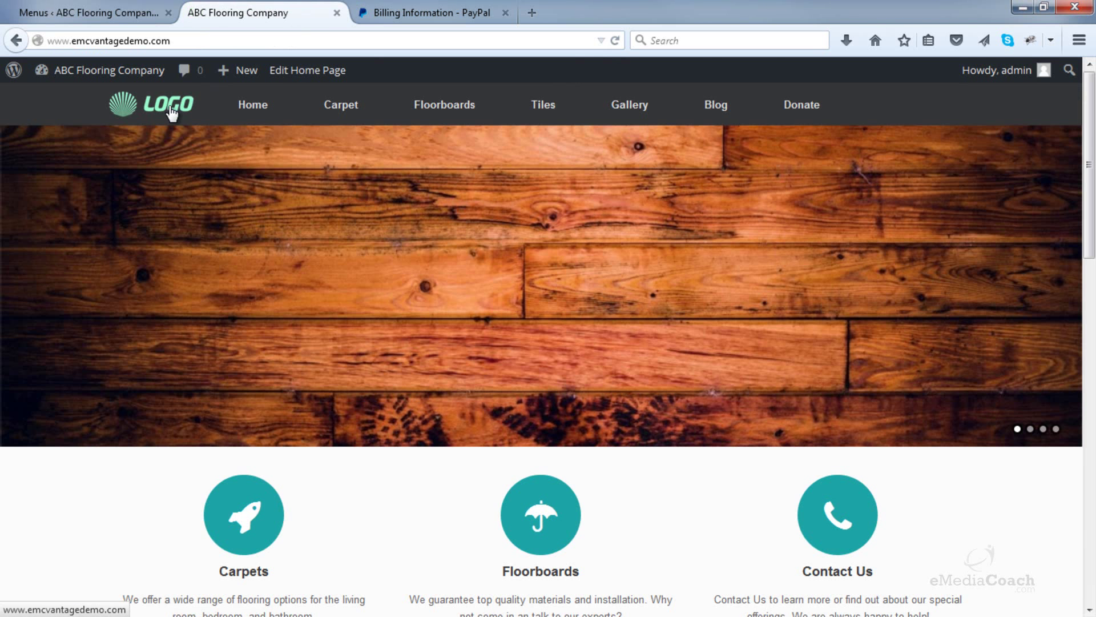
{"action": "scroll", "coordinate": [206, 243], "scroll_direction": "down", "scroll_amount": 2}
{"action": "scroll", "coordinate": [205, 244], "scroll_direction": "up", "scroll_amount": 2}
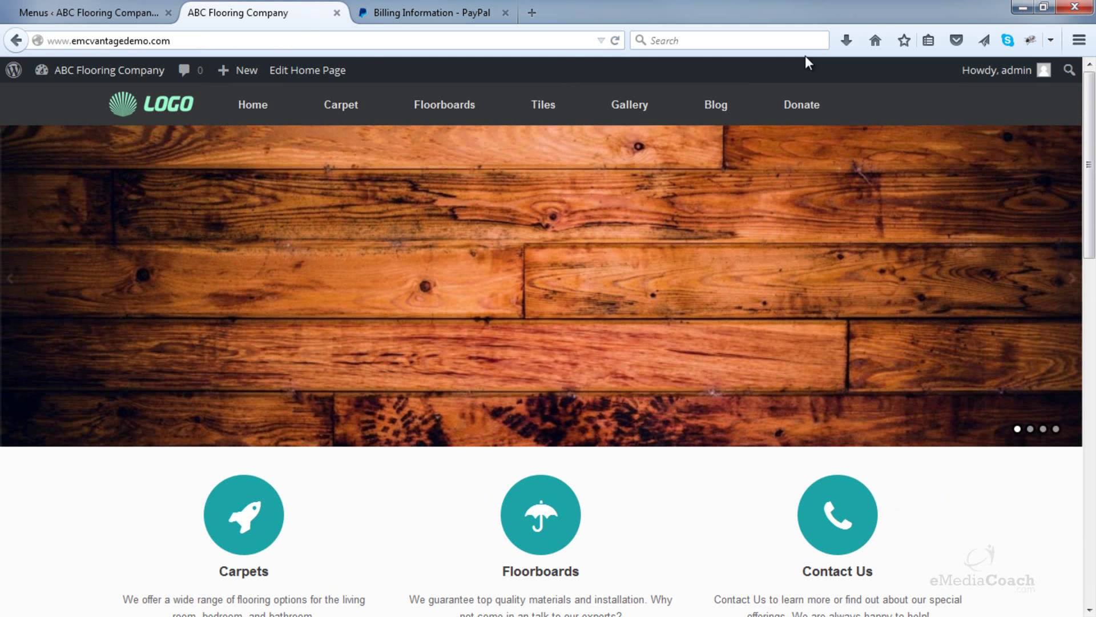
{"action": "left_click", "coordinate": [811, 108]}
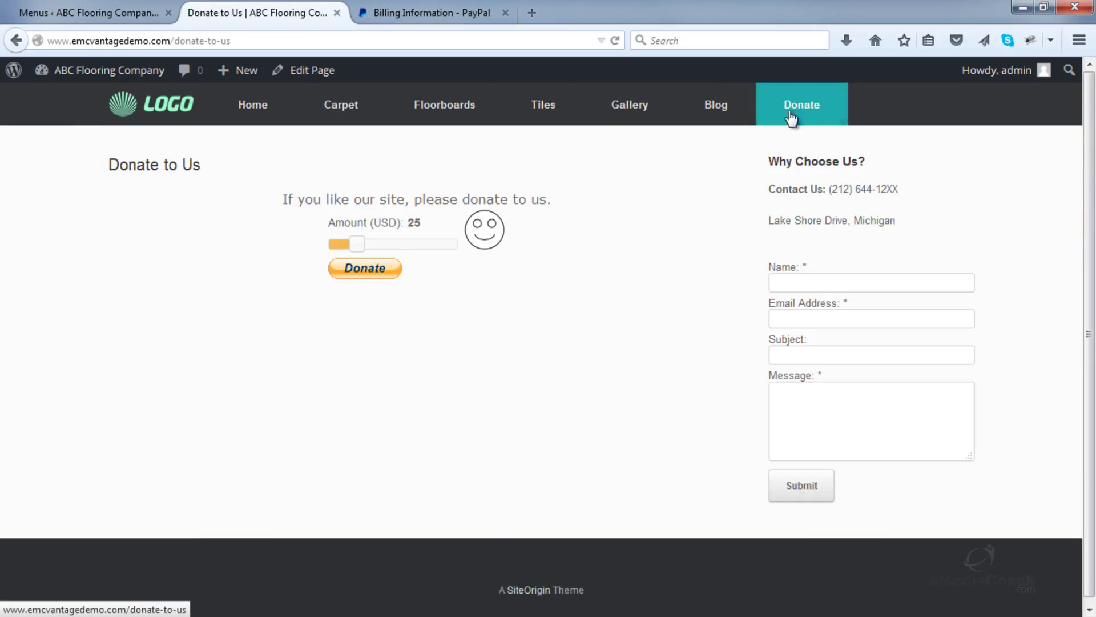
{"action": "left_click_drag", "start_coordinate": [356, 244], "coordinate": [396, 246]}
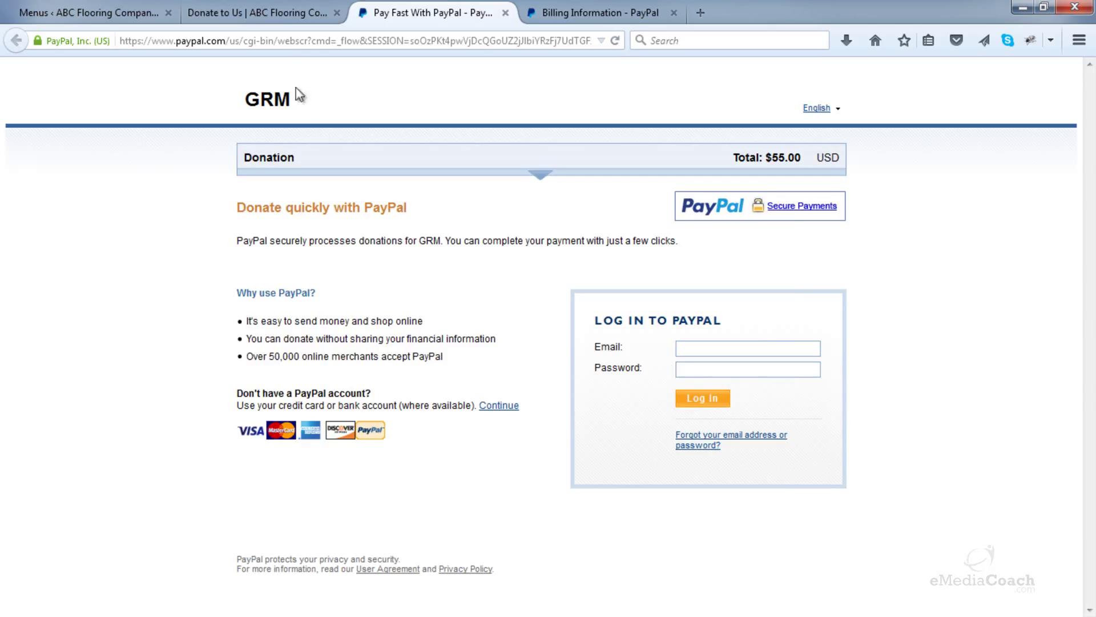
{"action": "left_click", "coordinate": [274, 18]}
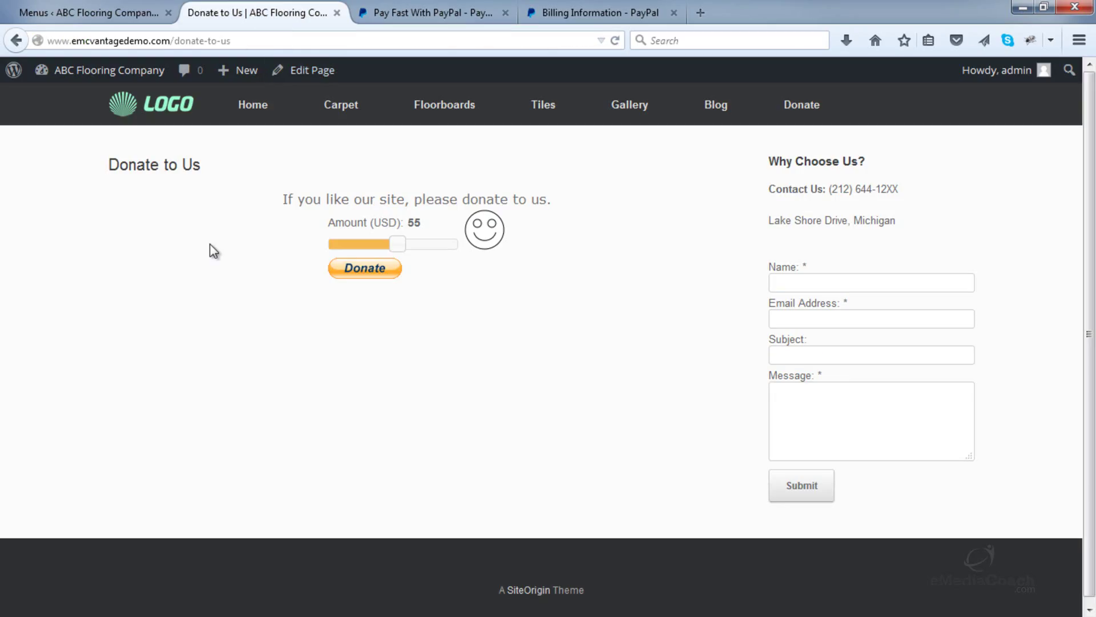